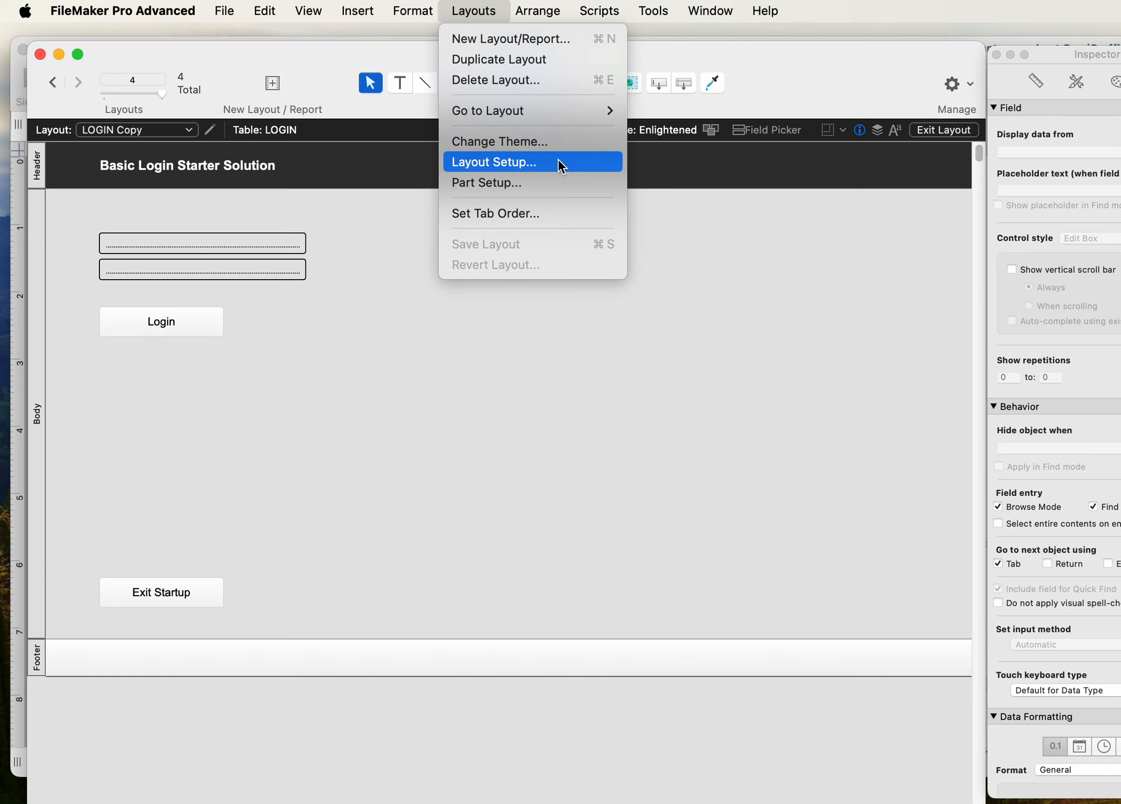
Rename the LOGIN Copy layout to "APP Preferences" in its layout setup
{"action": "left_click", "coordinate": [557, 161]}
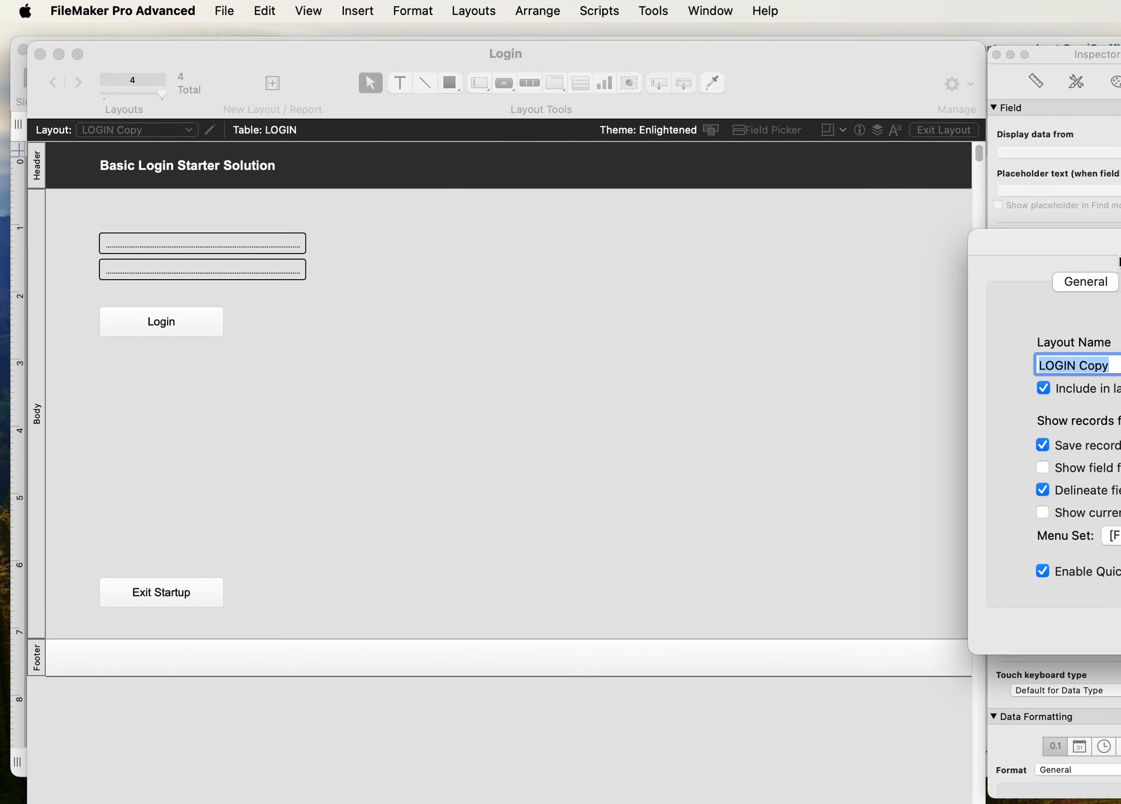
{"action": "left_click_drag", "start_coordinate": [1079, 240], "coordinate": [535, 242]}
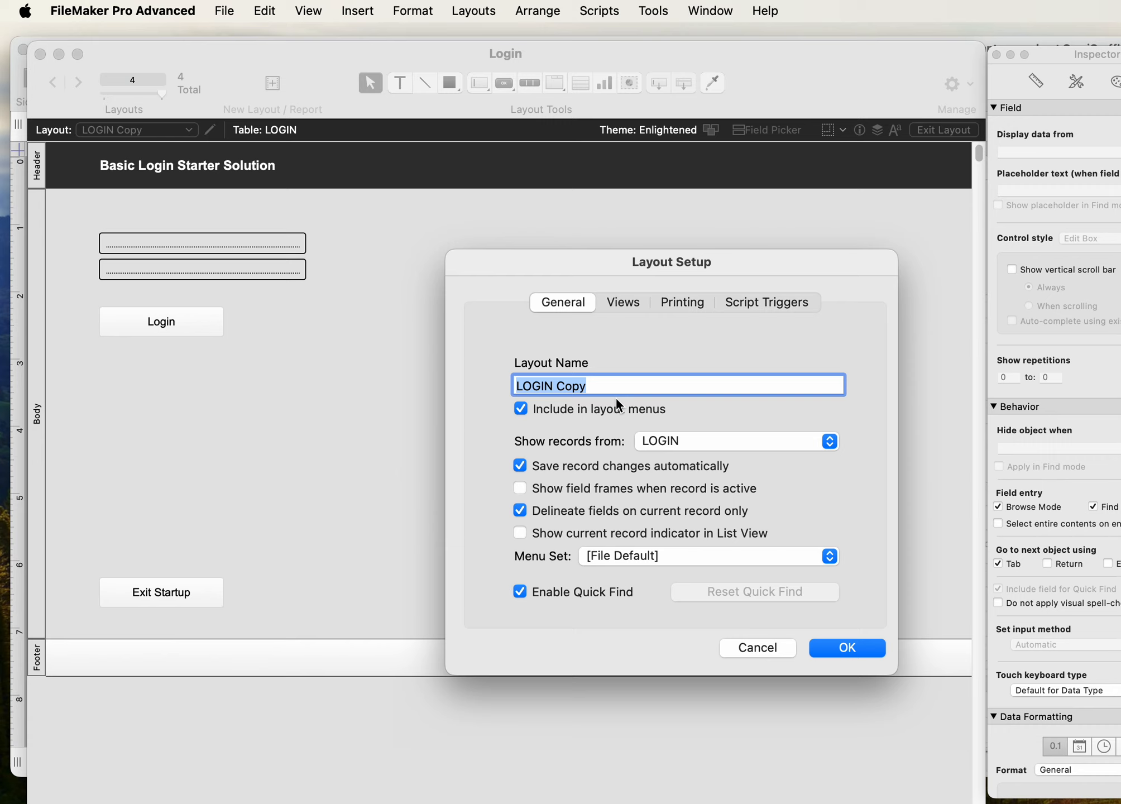
{"action": "type", "text": "APP"}
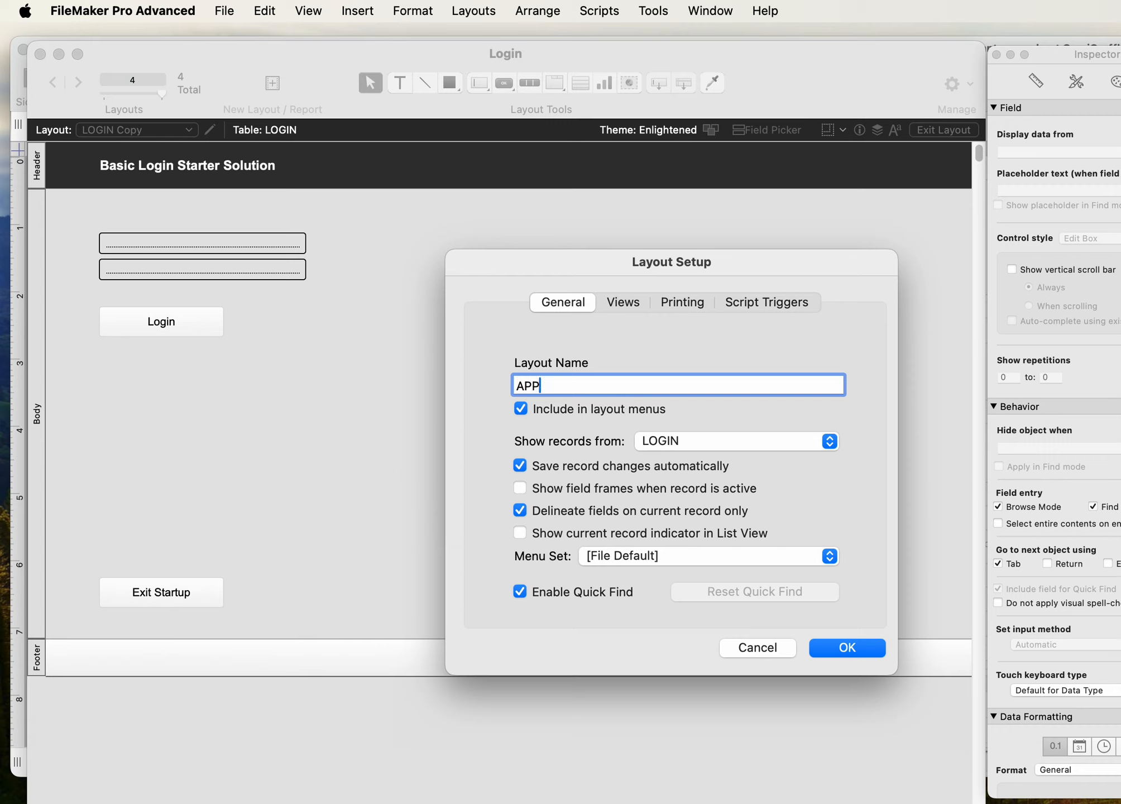
{"action": "type", "text": " Preferences"}
{"action": "left_click", "coordinate": [841, 647]}
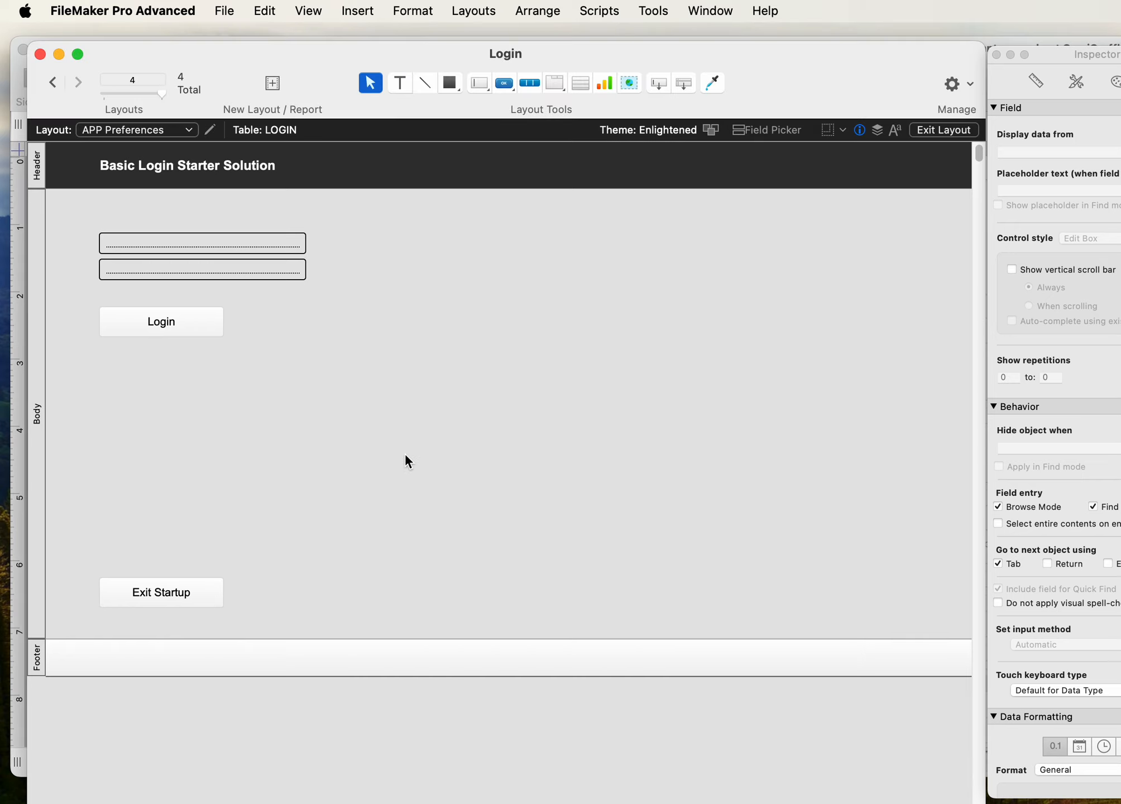
Delete the lower edit box (gpassword) and the Login button from the layout body
{"action": "left_click", "coordinate": [190, 274]}
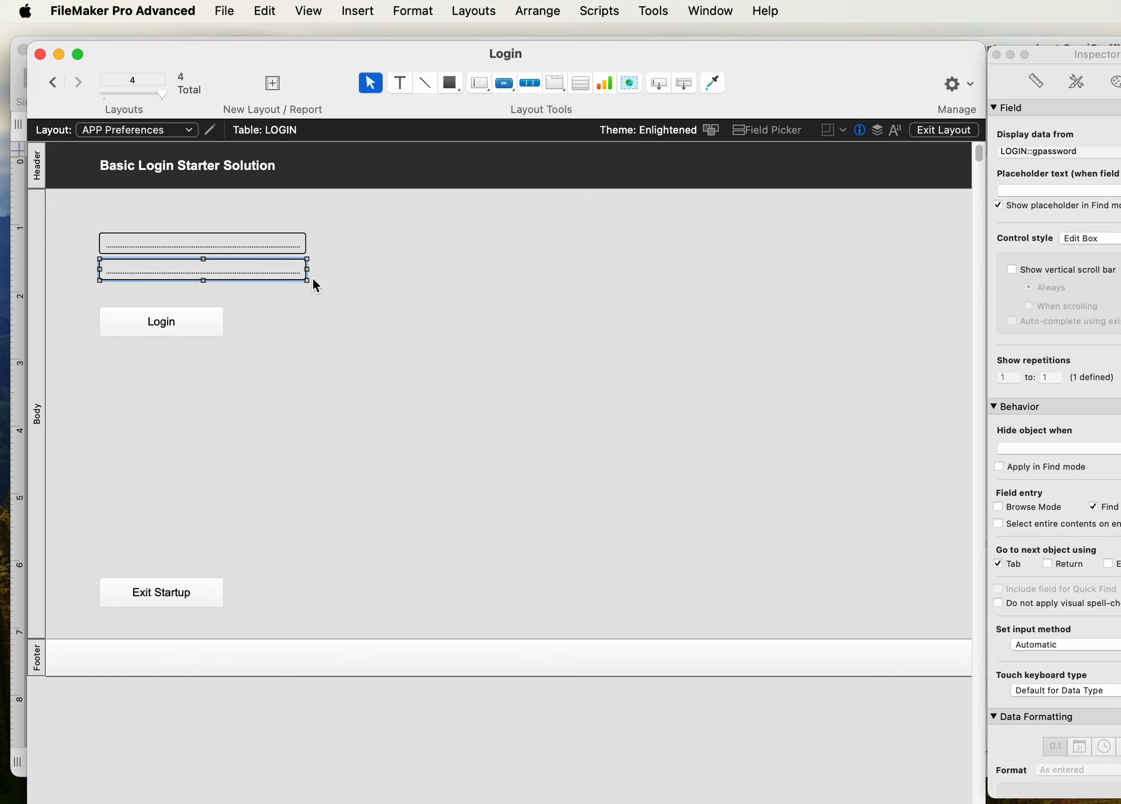
{"action": "key", "text": "Delete"}
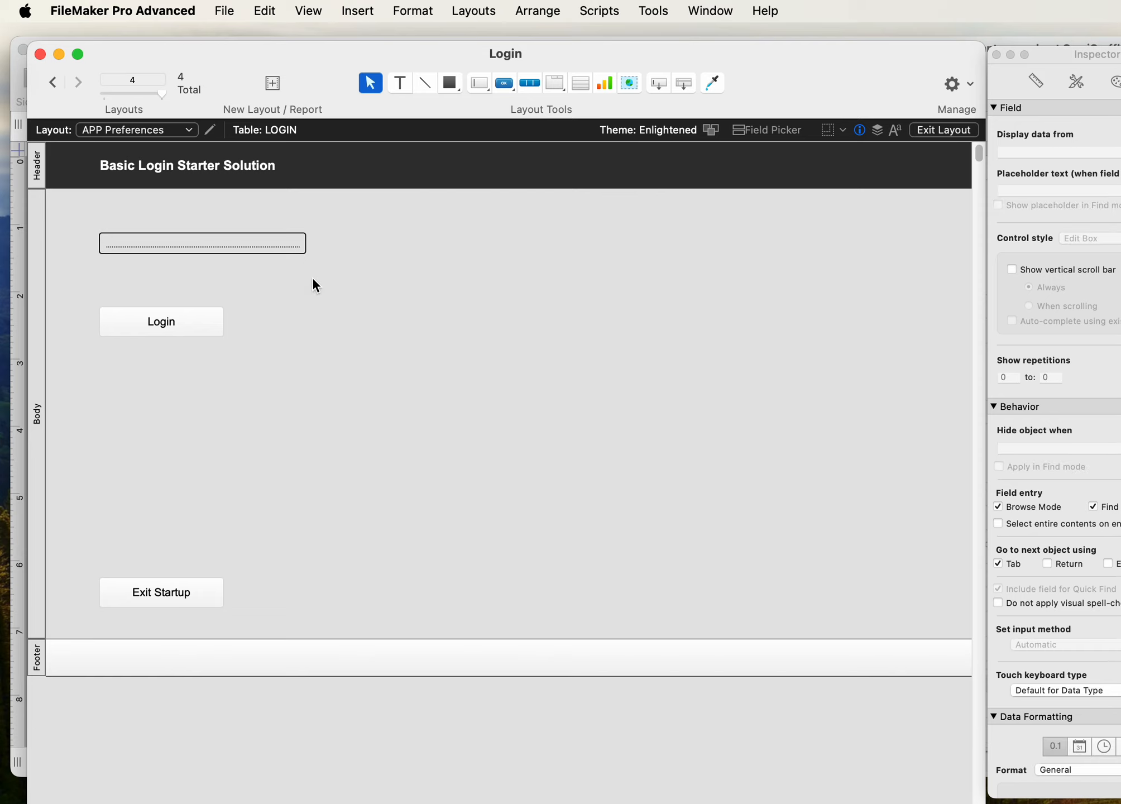
{"action": "left_click", "coordinate": [165, 325]}
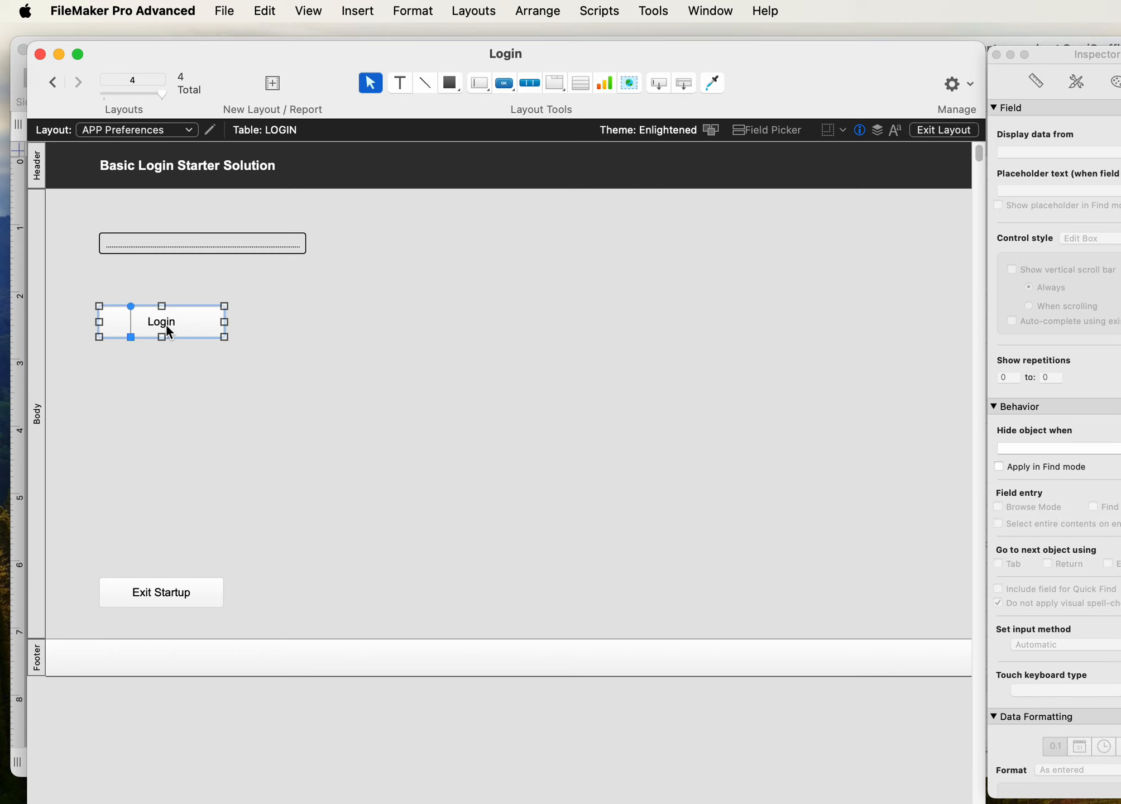
{"action": "key", "text": "Delete"}
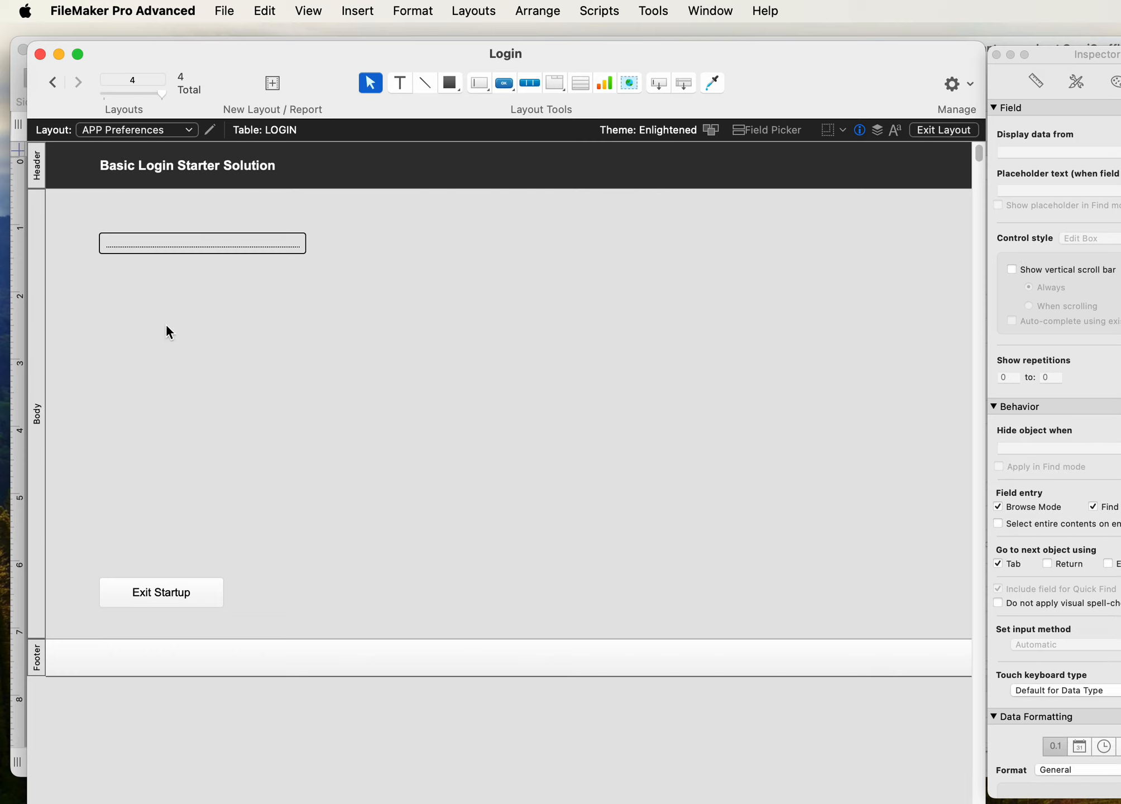
Change the Exit Startup button's label to "Exit Preferences"
{"action": "double_click", "coordinate": [195, 595]}
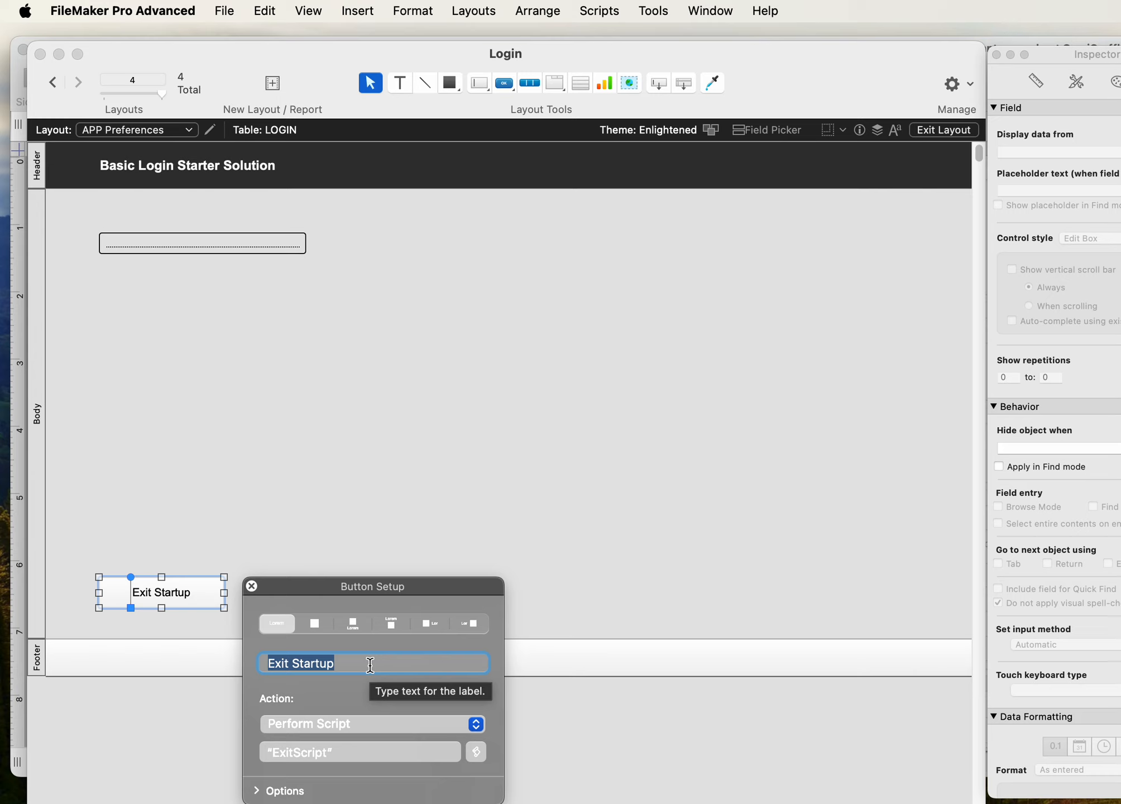
{"action": "type", "text": "E"}
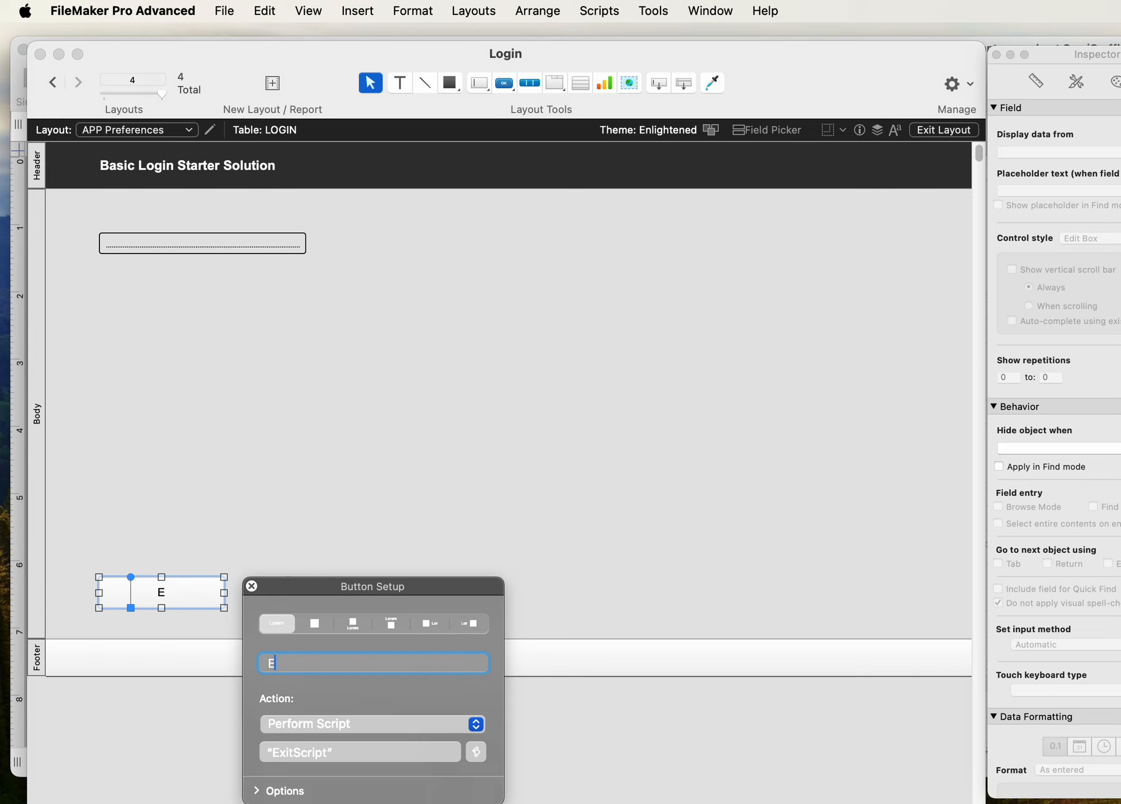
{"action": "type", "text": "xit Preferences"}
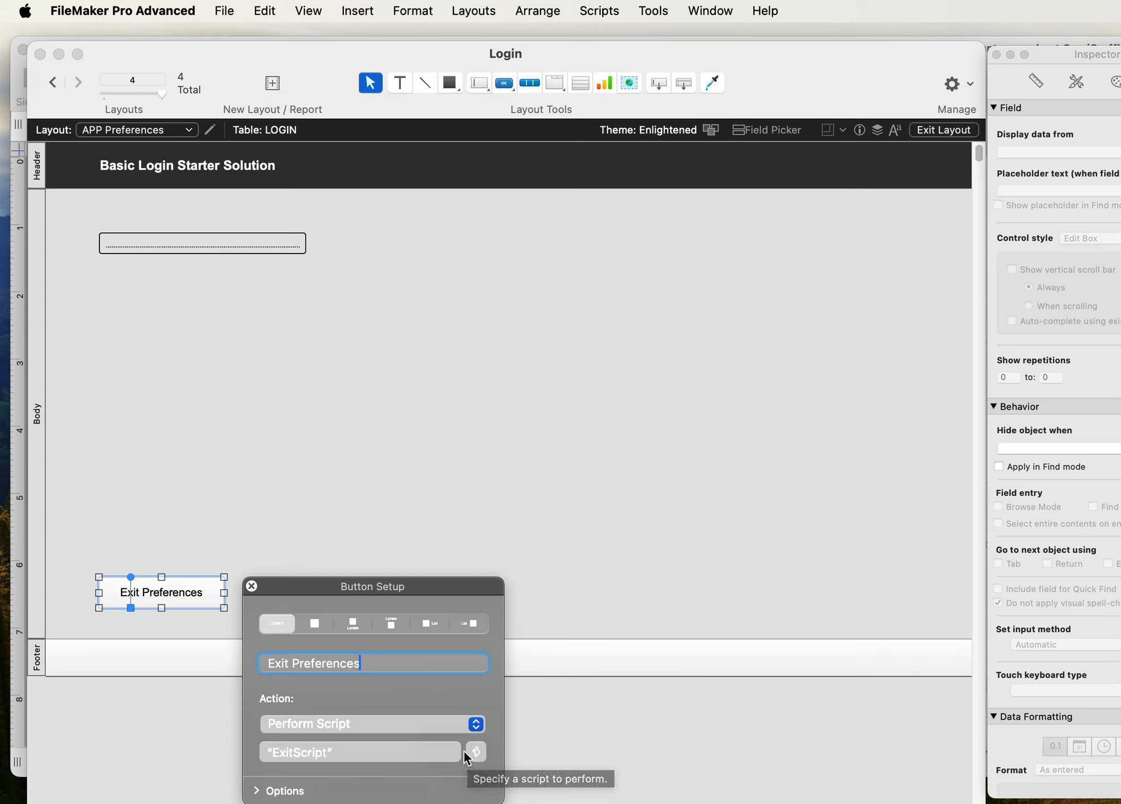
Set the Exit Preferences button's action to a single step, Go to Layout, targeting the LOGIN layout
{"action": "left_click", "coordinate": [467, 721]}
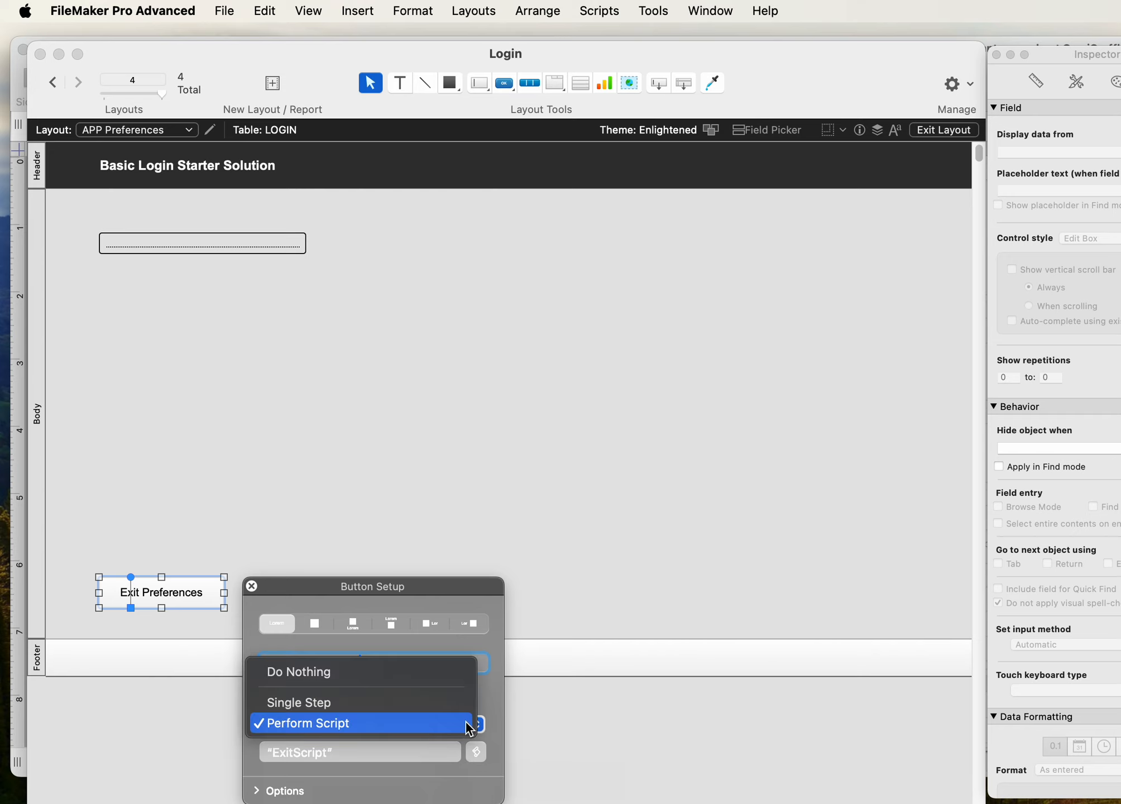
{"action": "left_click", "coordinate": [448, 695]}
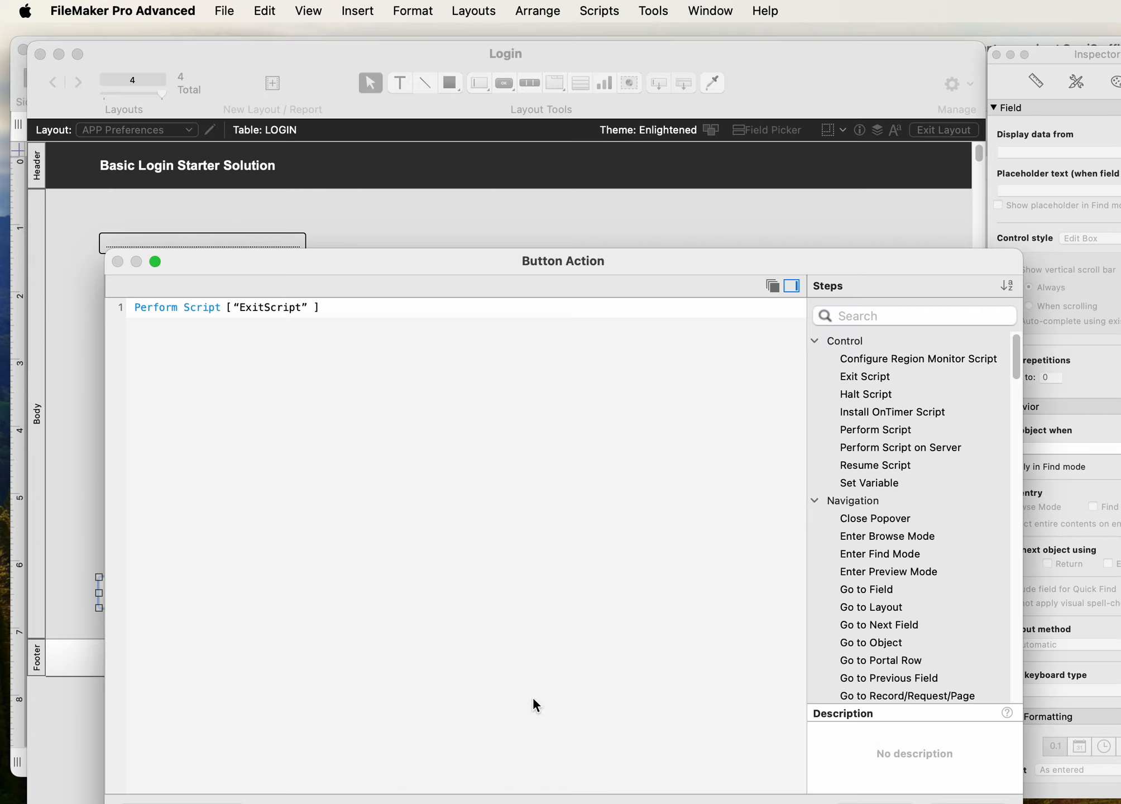
{"action": "double_click", "coordinate": [899, 605]}
{"action": "left_click", "coordinate": [243, 309]}
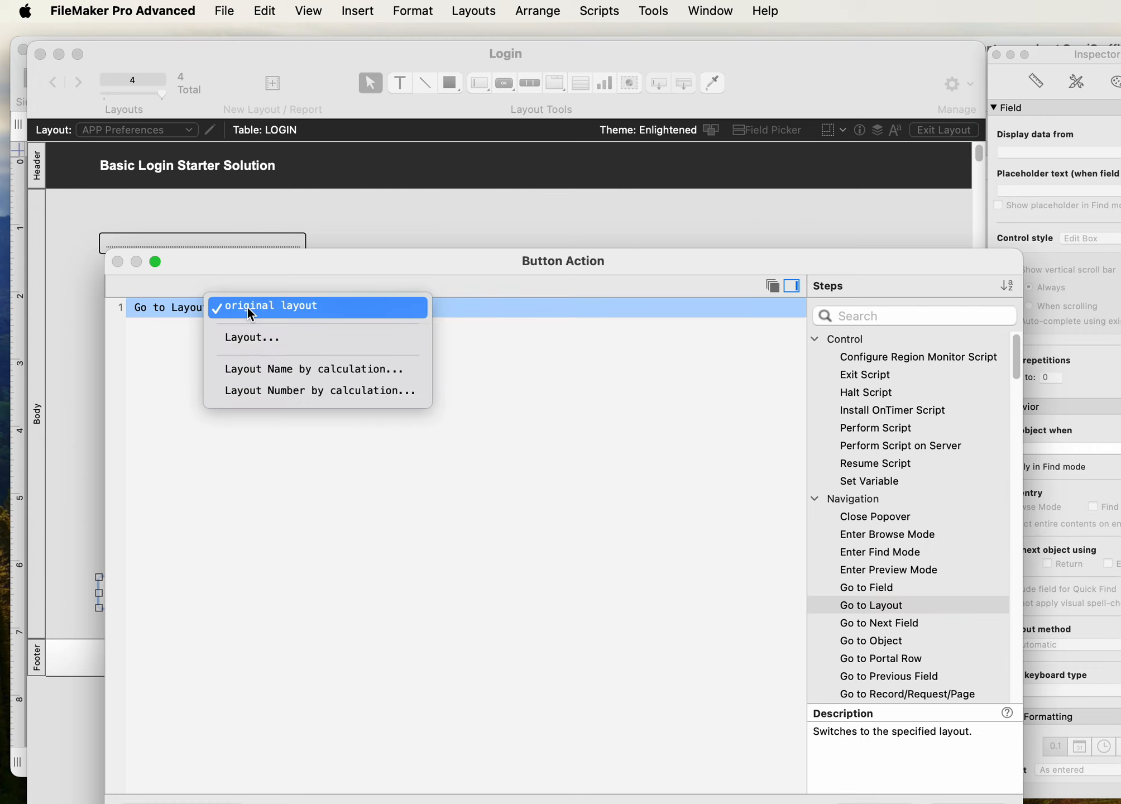
{"action": "left_click", "coordinate": [251, 338]}
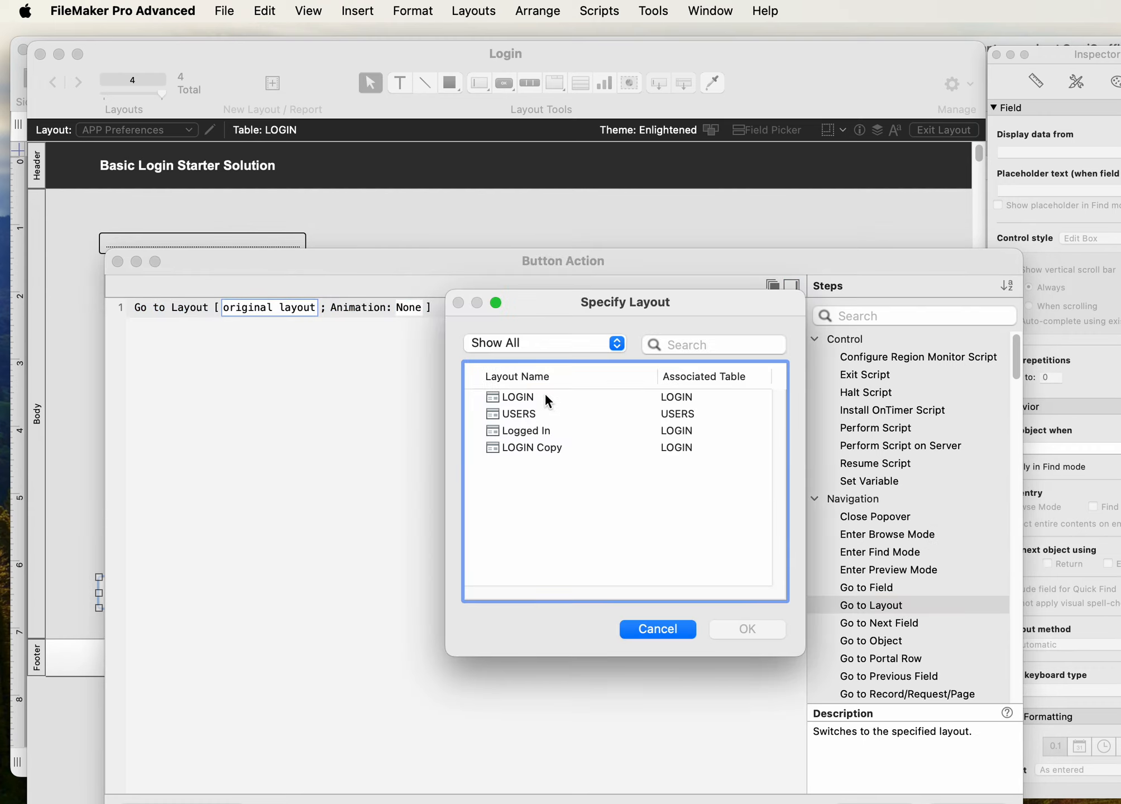
{"action": "left_click", "coordinate": [543, 391]}
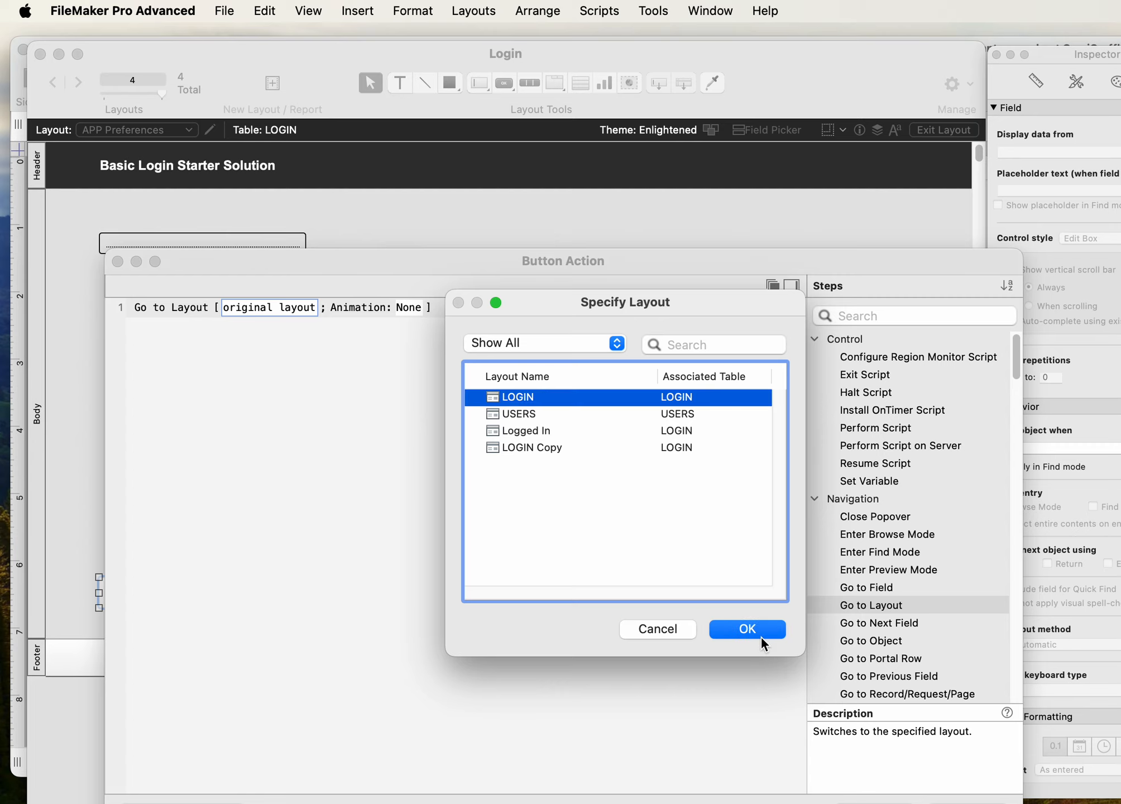
{"action": "left_click", "coordinate": [754, 634]}
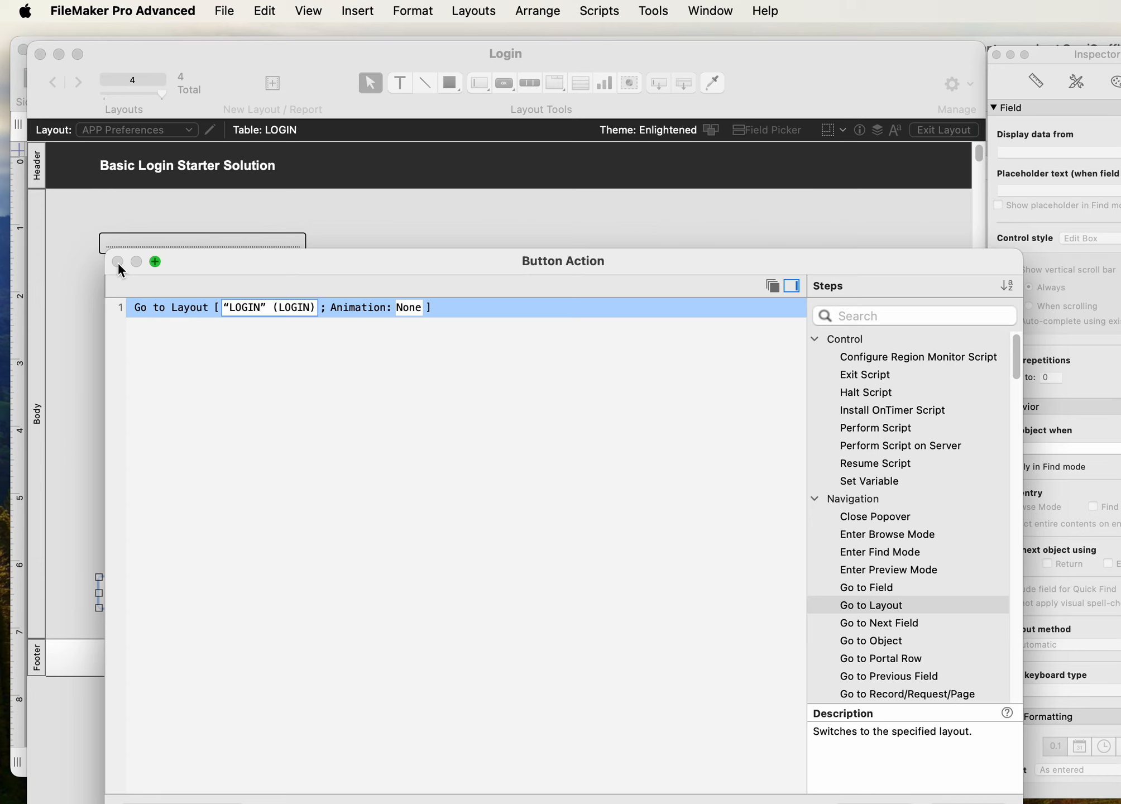
{"action": "left_click_drag", "start_coordinate": [740, 262], "coordinate": [779, 276]}
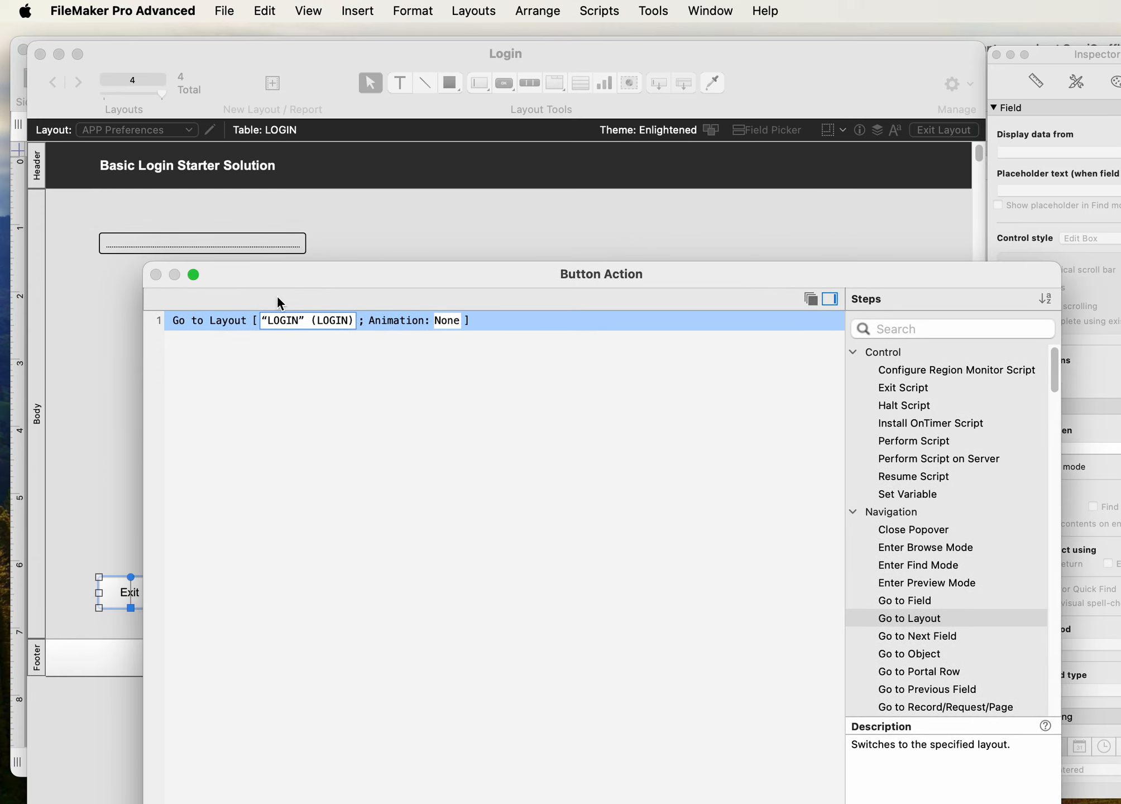
{"action": "left_click", "coordinate": [550, 560]}
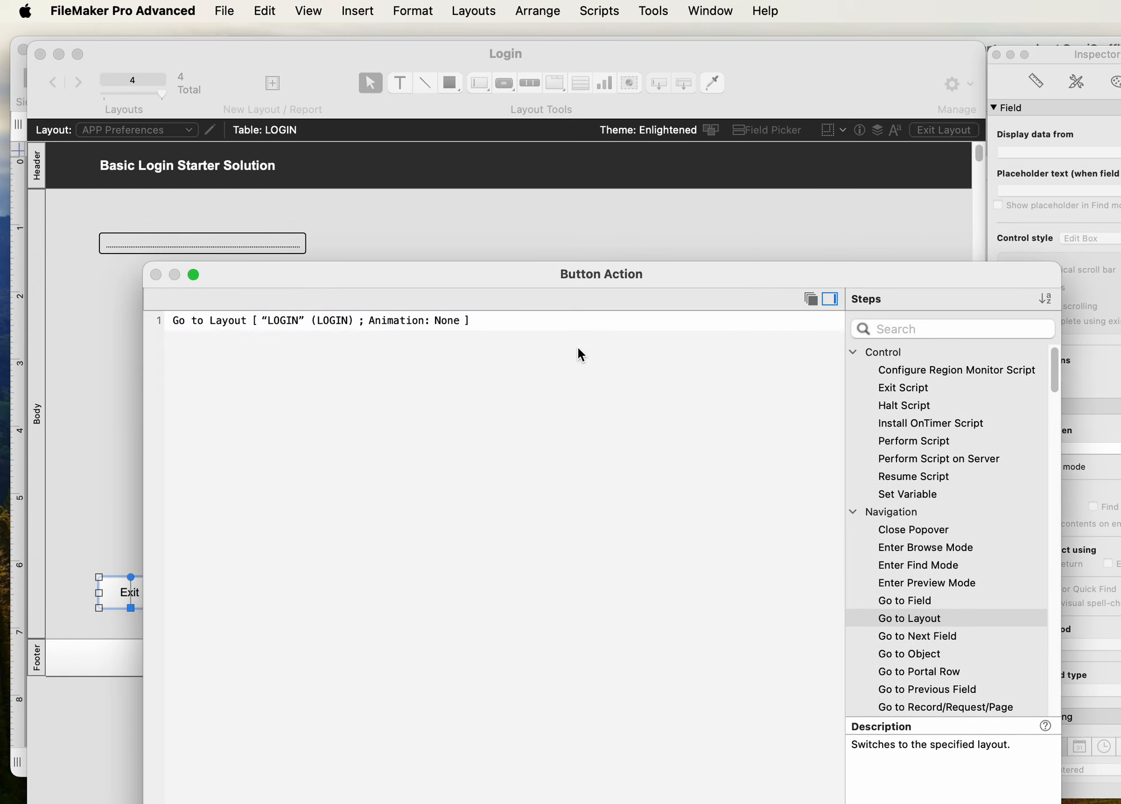
{"action": "left_click_drag", "start_coordinate": [592, 283], "coordinate": [539, 169]}
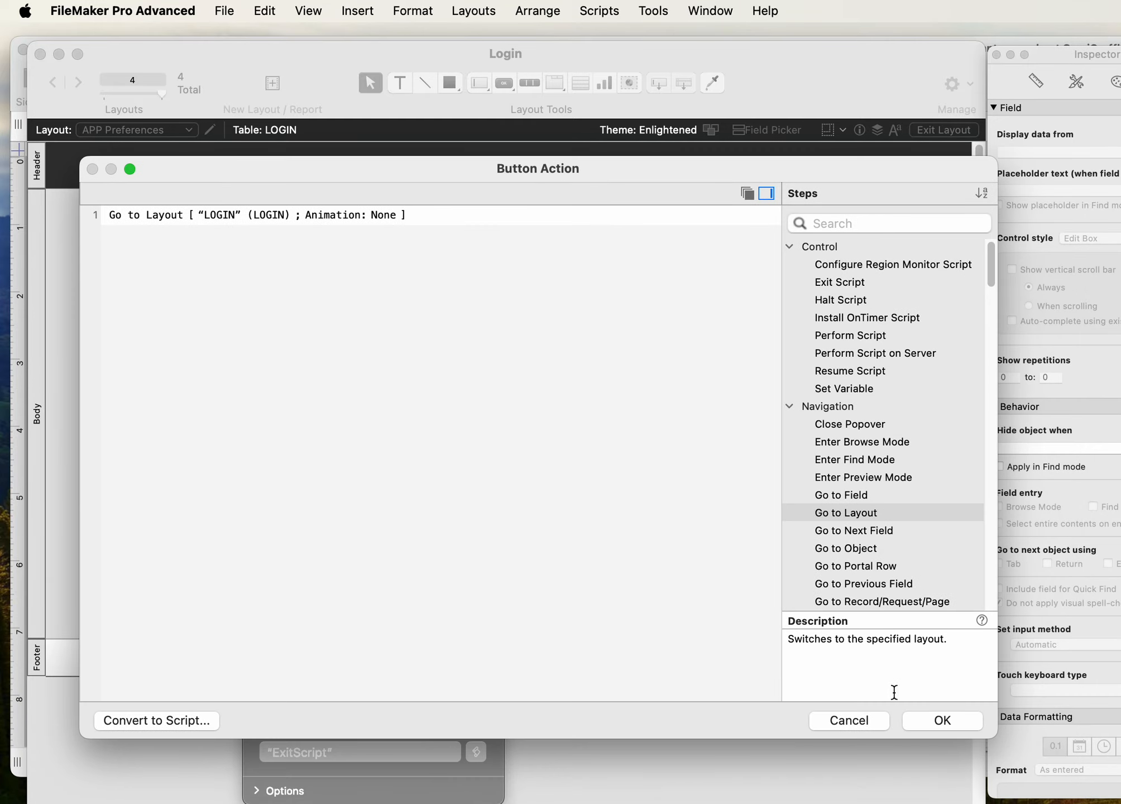
{"action": "left_click", "coordinate": [947, 728]}
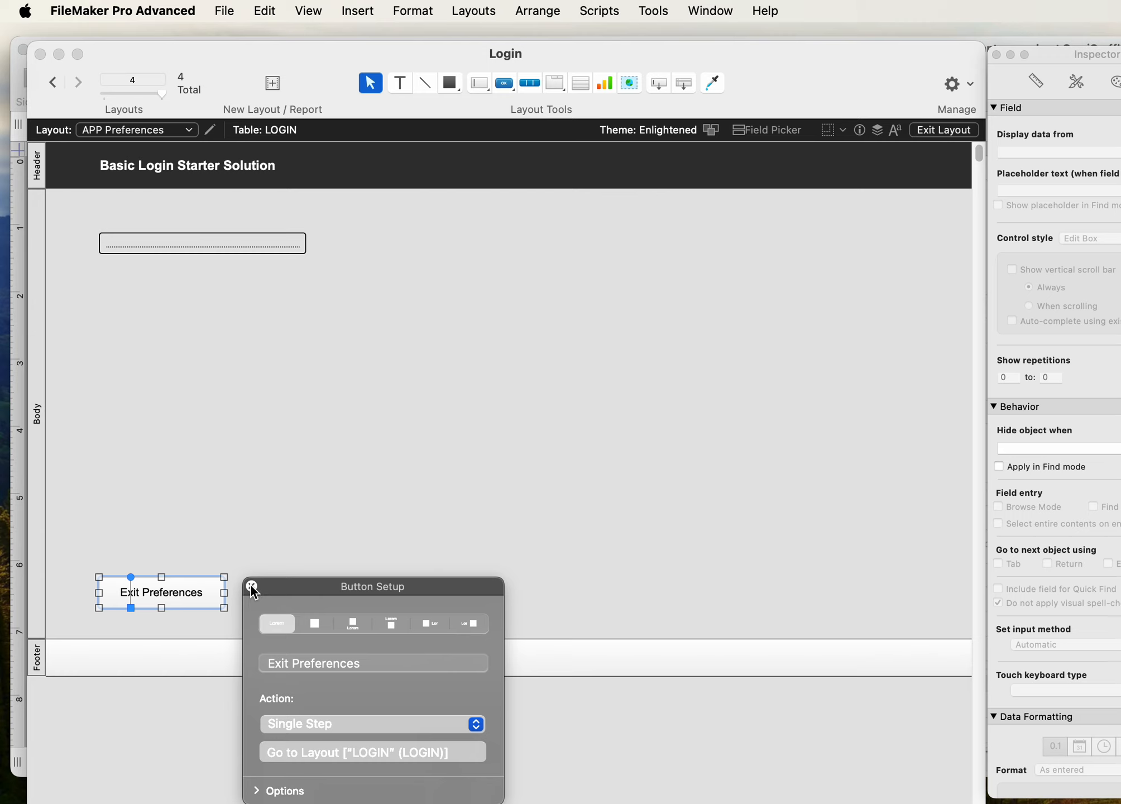
Replace the header title text with "App Preferences"
{"action": "left_click", "coordinate": [208, 164]}
{"action": "double_click", "coordinate": [207, 163]}
{"action": "double_click", "coordinate": [207, 163]}
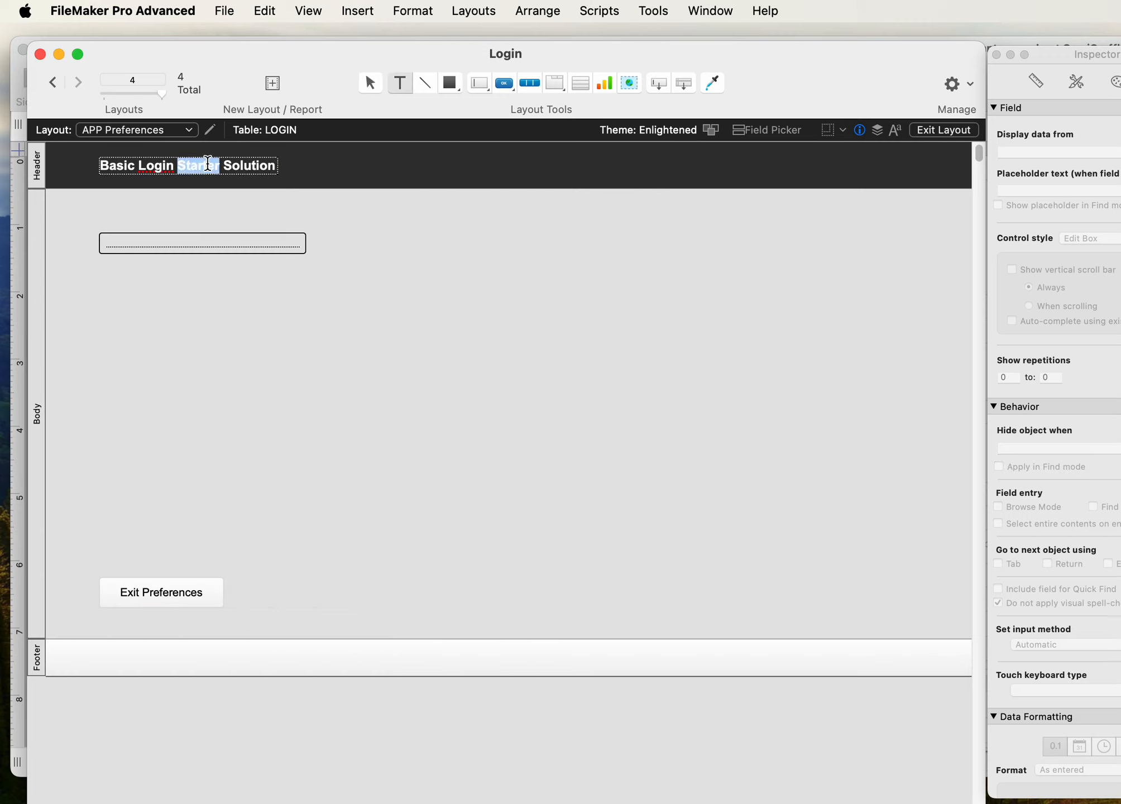
{"action": "triple_click", "coordinate": [207, 164]}
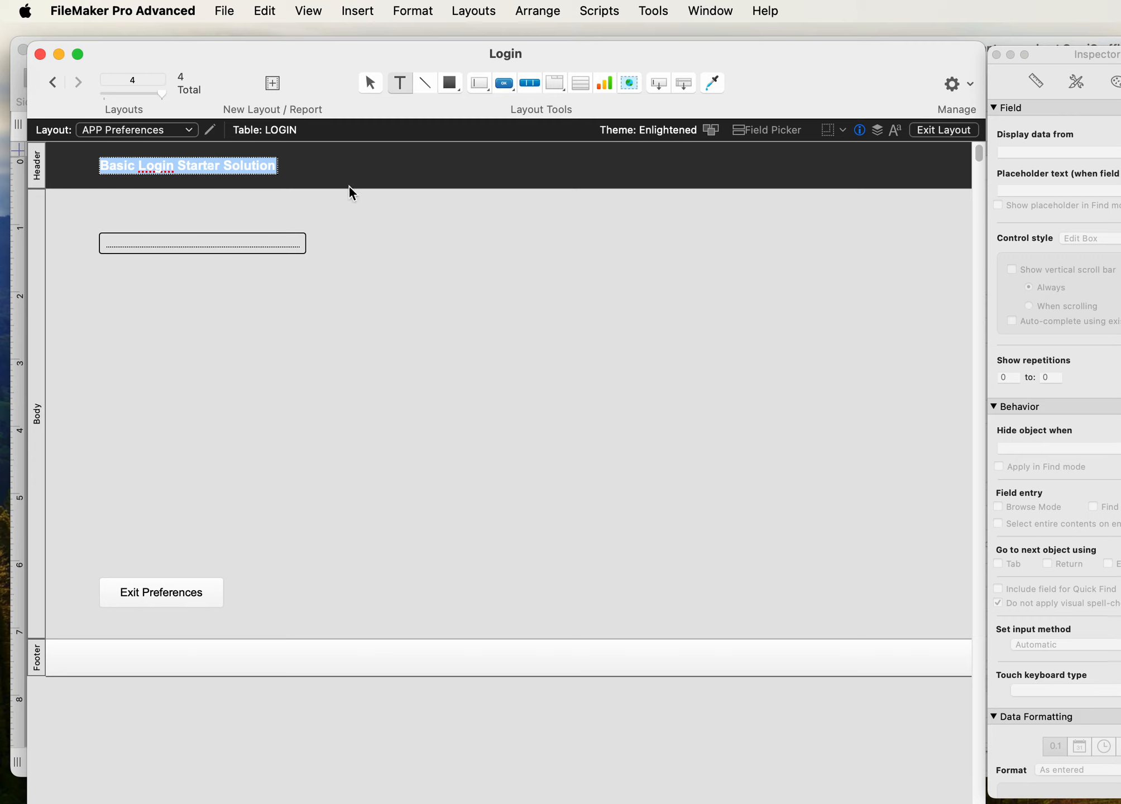
{"action": "type", "text": "P"}
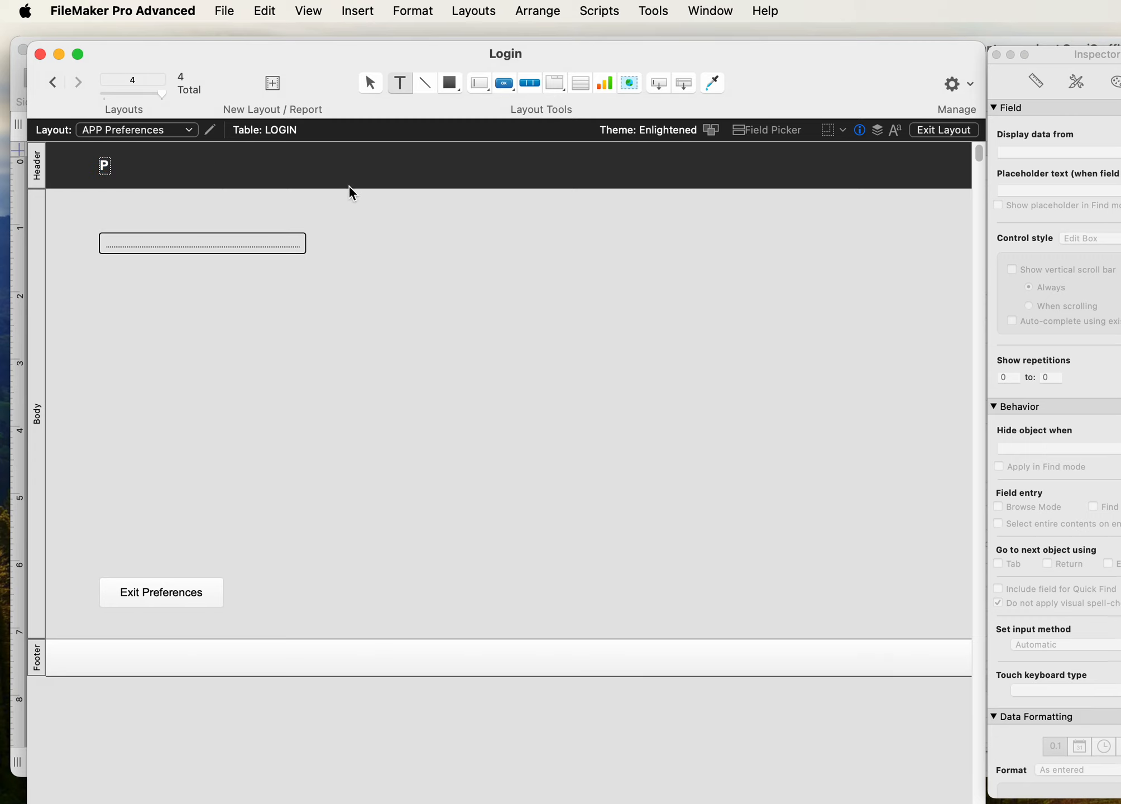
{"action": "key", "text": "BackSpace"}
{"action": "type", "text": "App Preferences"}
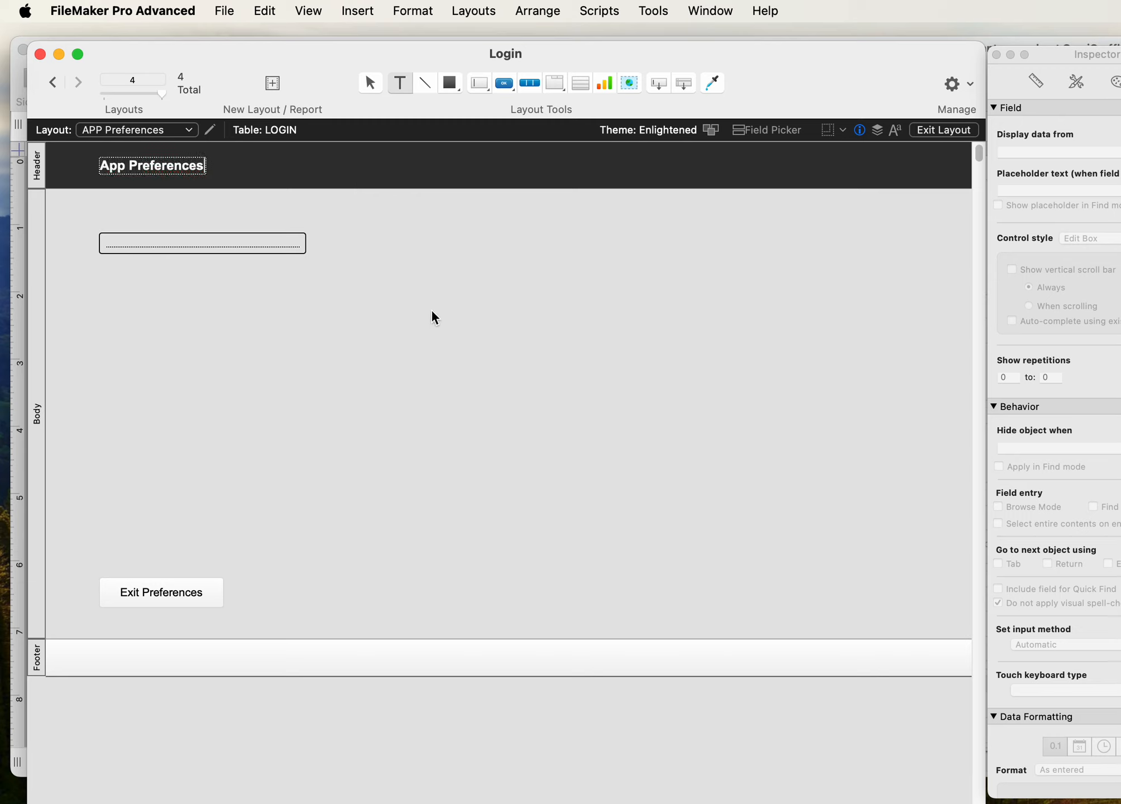
{"action": "left_click", "coordinate": [448, 353]}
{"action": "left_click", "coordinate": [448, 356]}
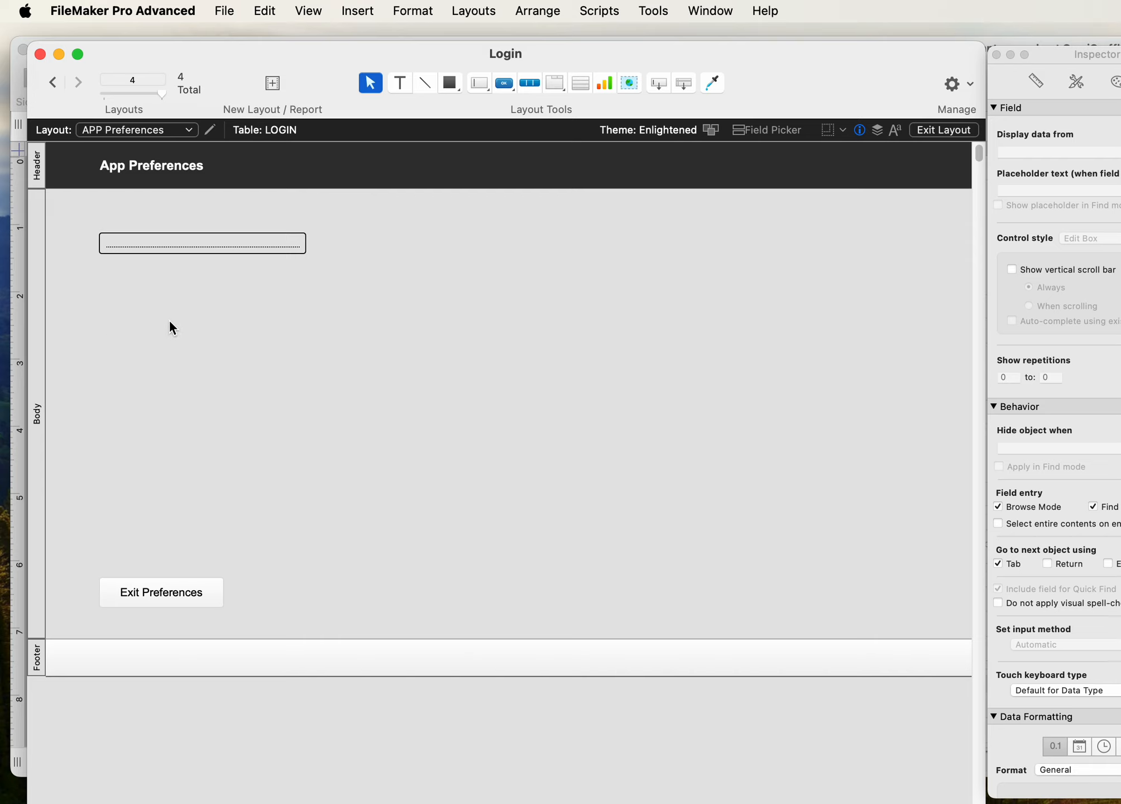
Create a text field named P_Rounding in the LOGIN table and save the database changes
{"action": "left_click", "coordinate": [224, 12]}
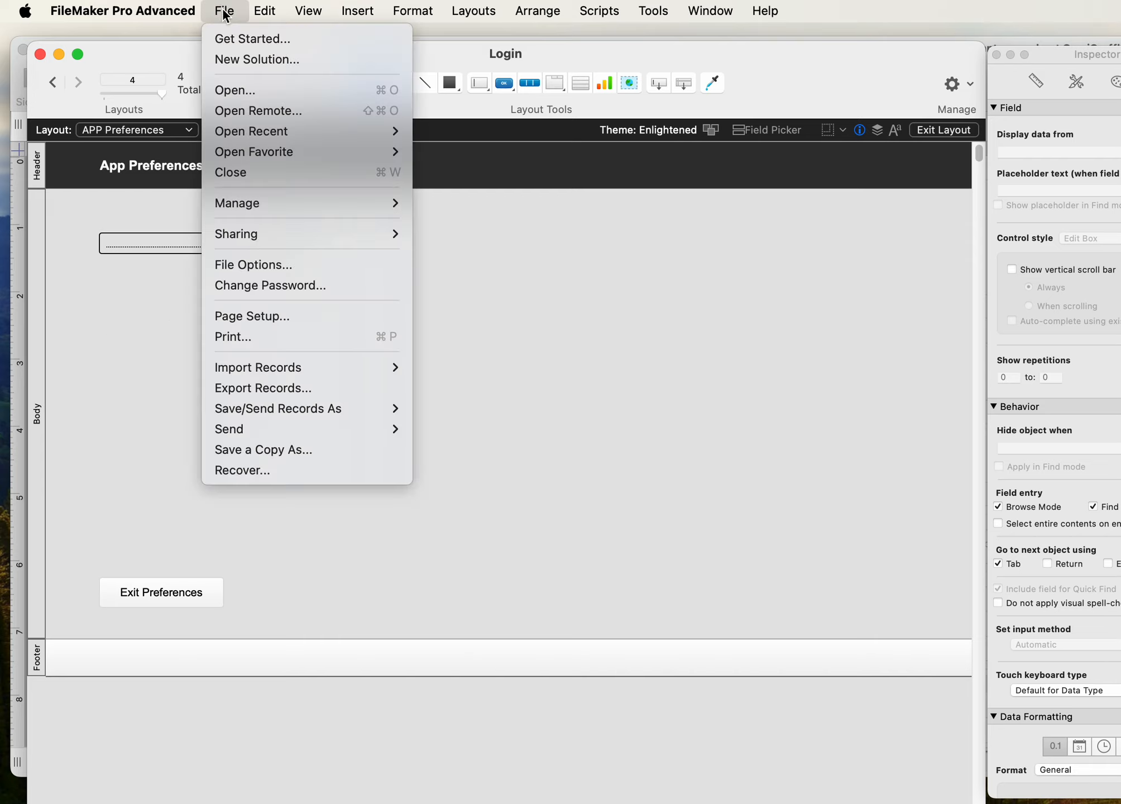
{"action": "mouse_move", "coordinate": [253, 206]}
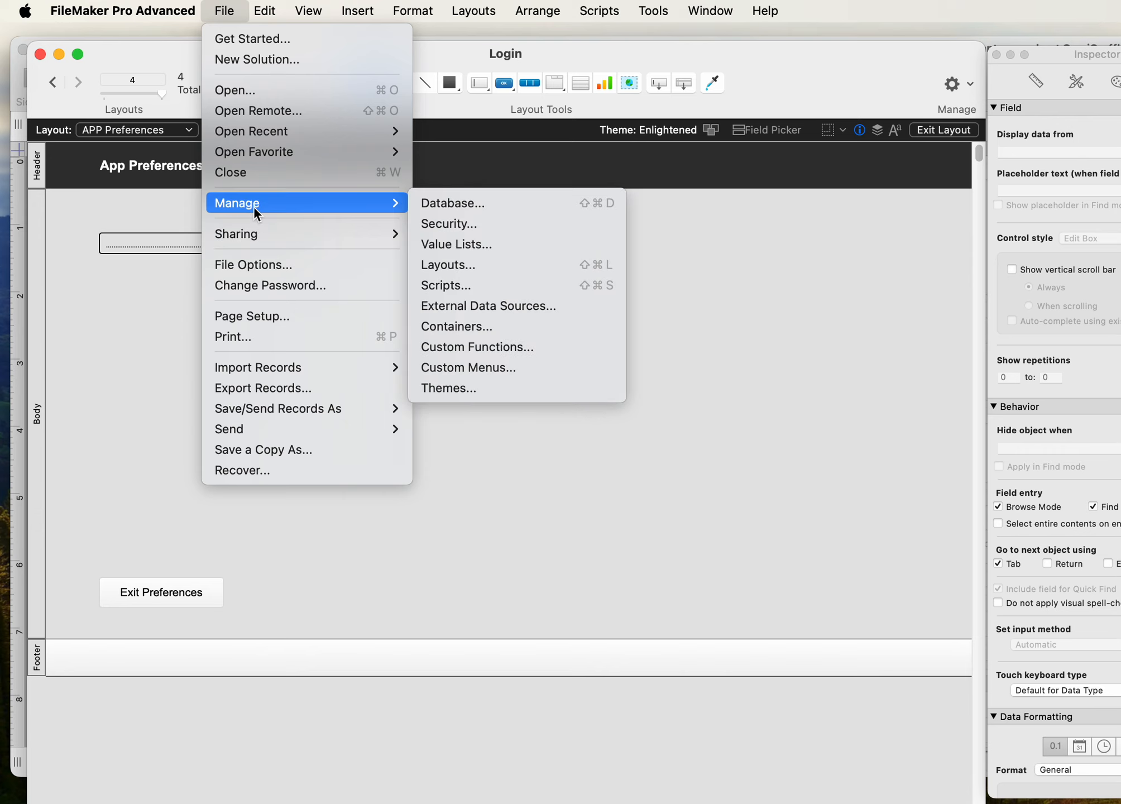
{"action": "left_click", "coordinate": [490, 203]}
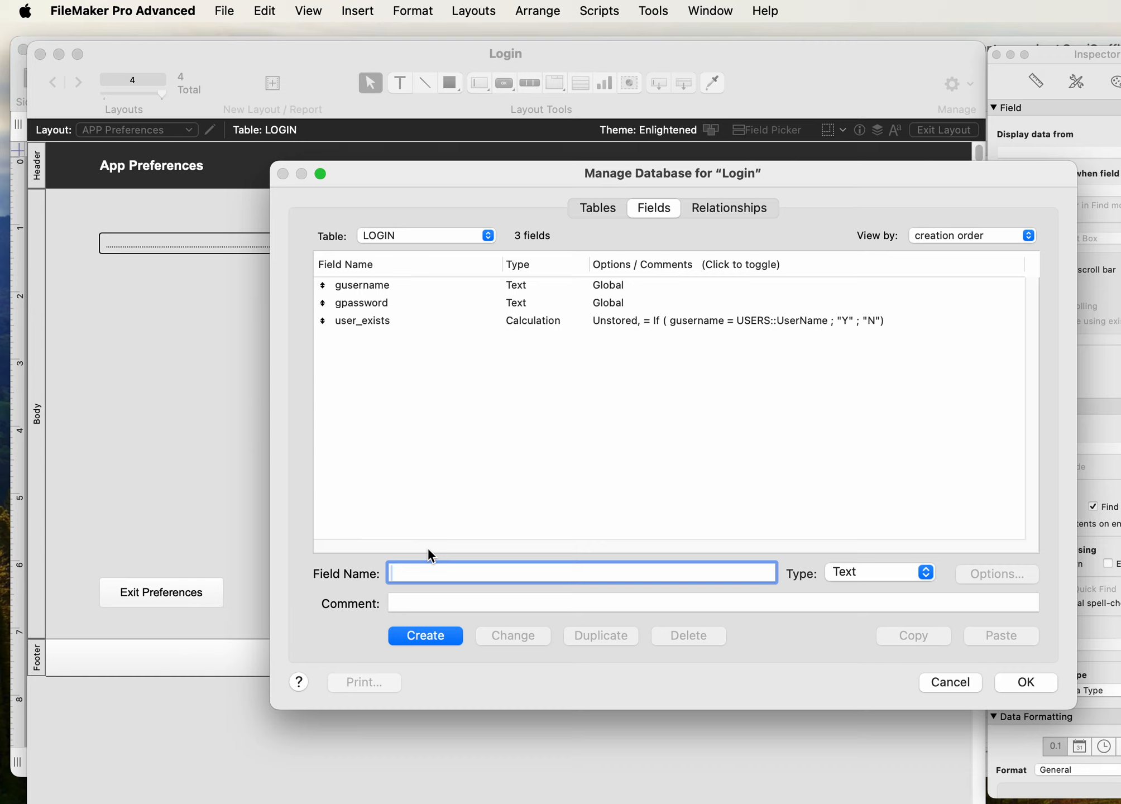
{"action": "type", "text": "P_"}
{"action": "type", "text": "Ro"}
{"action": "key", "text": "BackSpace"}
{"action": "key", "text": "BackSpace"}
{"action": "type", "text": "Rounding"}
{"action": "left_click", "coordinate": [439, 639]}
{"action": "left_click", "coordinate": [1038, 678]}
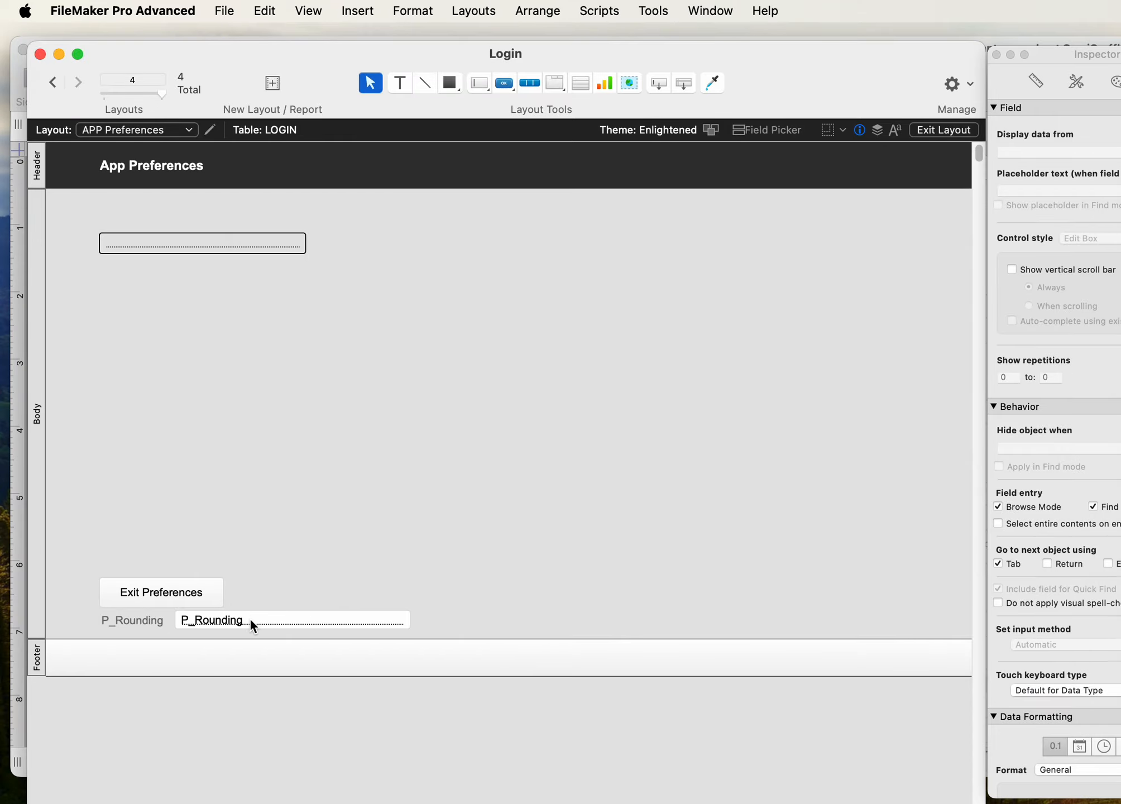
Move the P_Rounding field and its label up to just below the remaining edit box in the body
{"action": "left_click", "coordinate": [249, 617]}
{"action": "left_click", "coordinate": [149, 620], "text": "shift"}
{"action": "left_click_drag", "start_coordinate": [223, 622], "coordinate": [224, 293]}
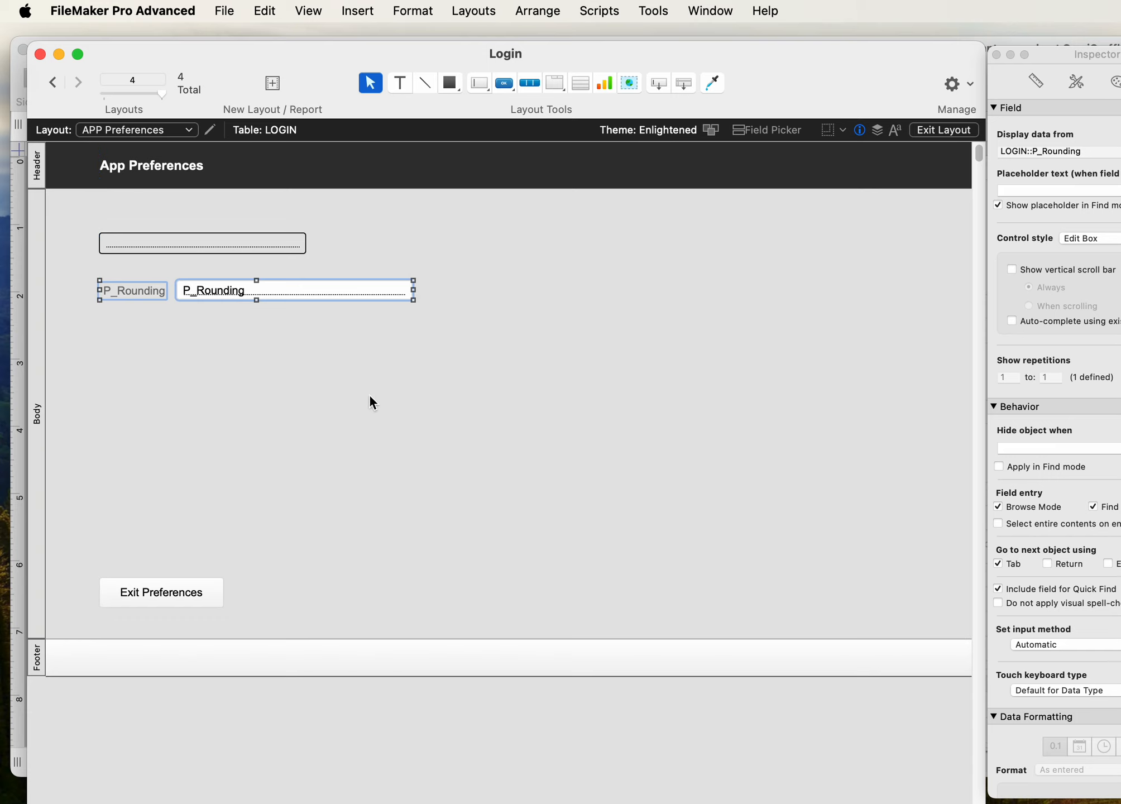
{"action": "left_click", "coordinate": [526, 518]}
Set the P_Rounding field's control style to Pop-up Menu, bringing the Inspector fully into view
{"action": "left_click", "coordinate": [395, 287]}
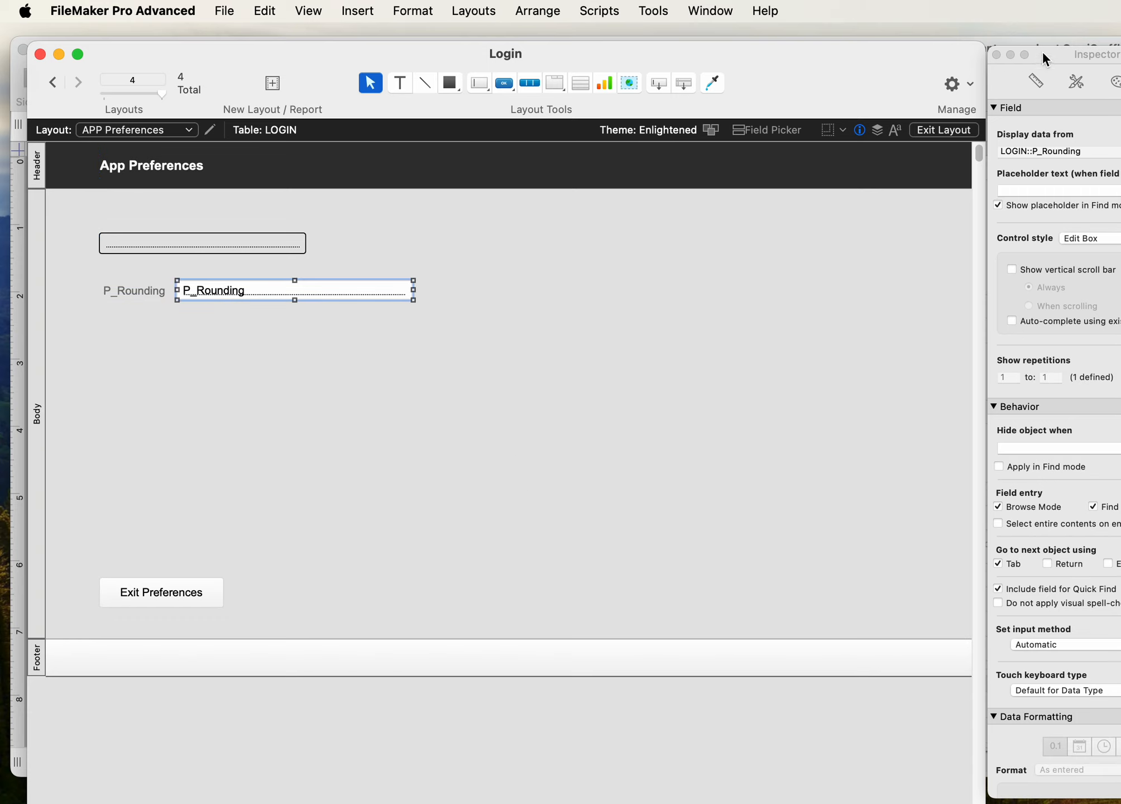
{"action": "left_click_drag", "start_coordinate": [1051, 52], "coordinate": [809, 74]}
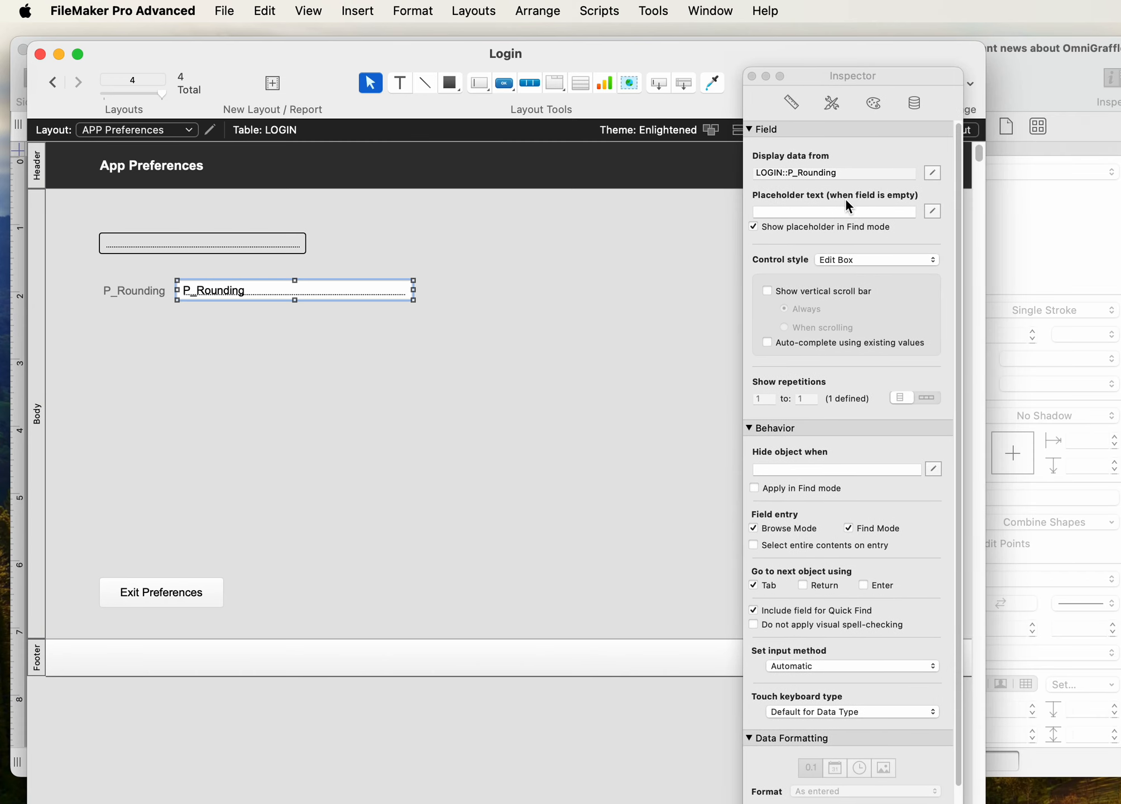
{"action": "left_click", "coordinate": [872, 261]}
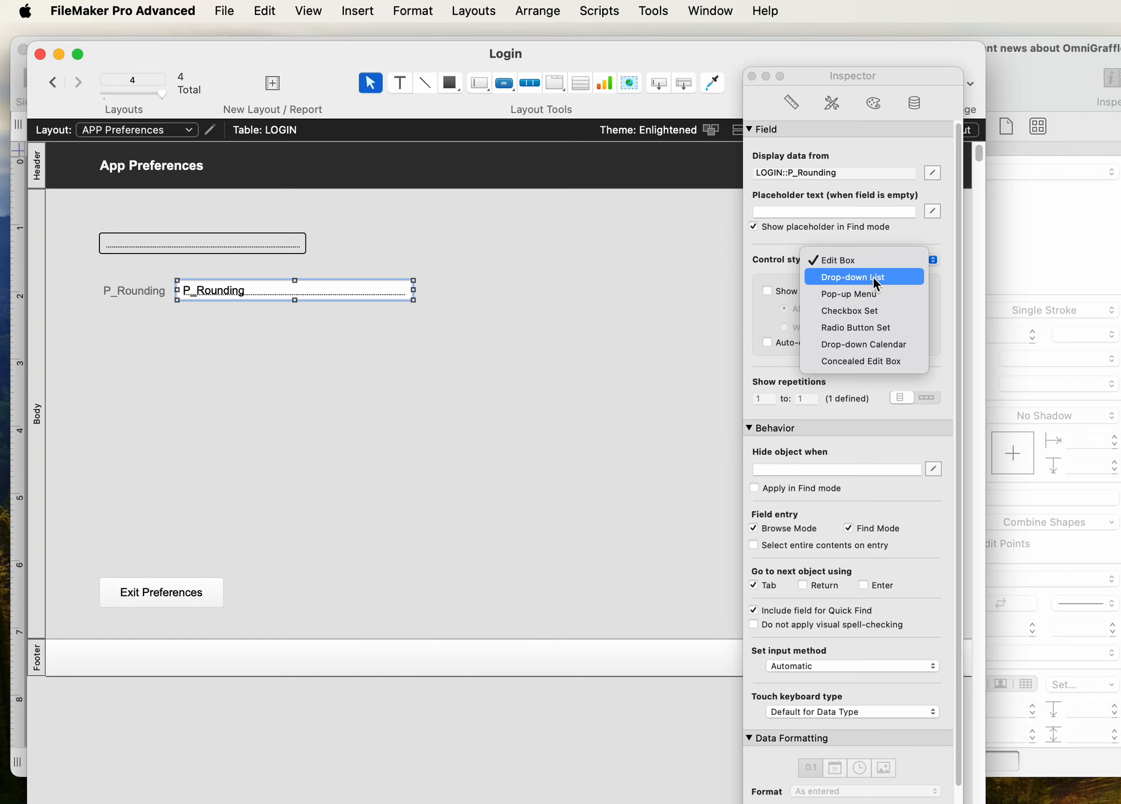
{"action": "left_click", "coordinate": [870, 294]}
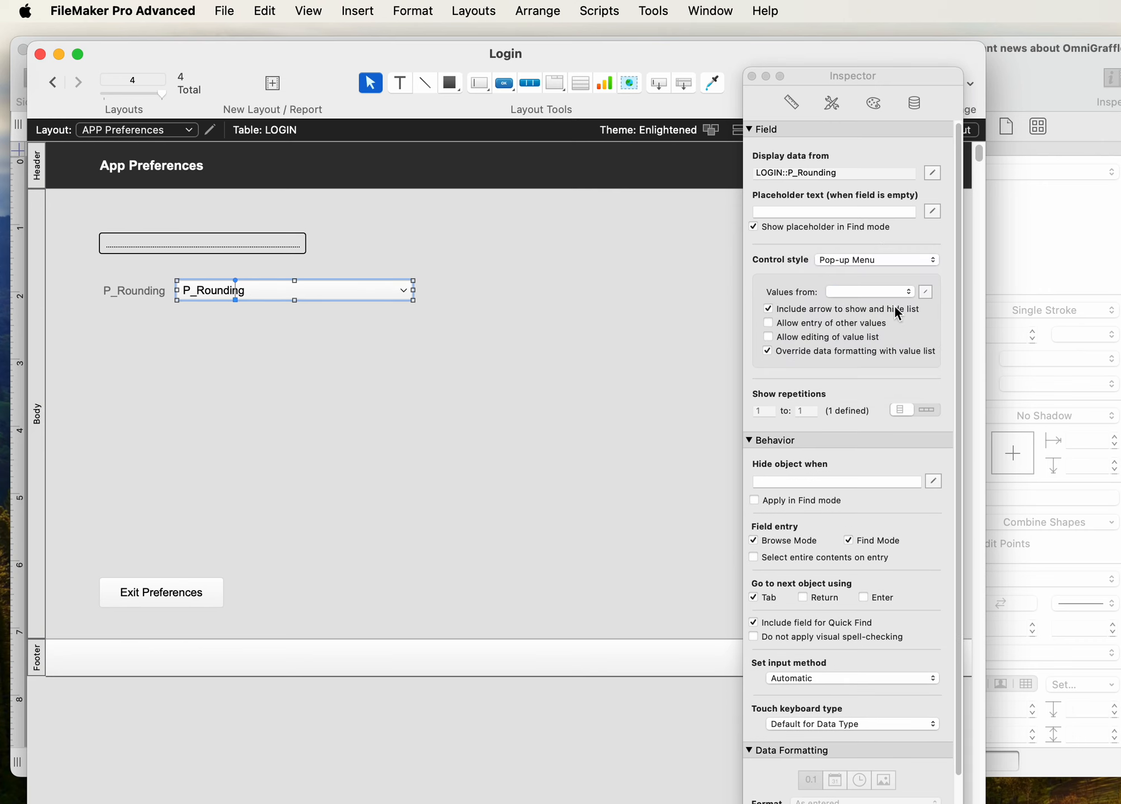
Create a new value list named "Rounding Options" for the P_Rounding field, using custom values
{"action": "left_click", "coordinate": [924, 292]}
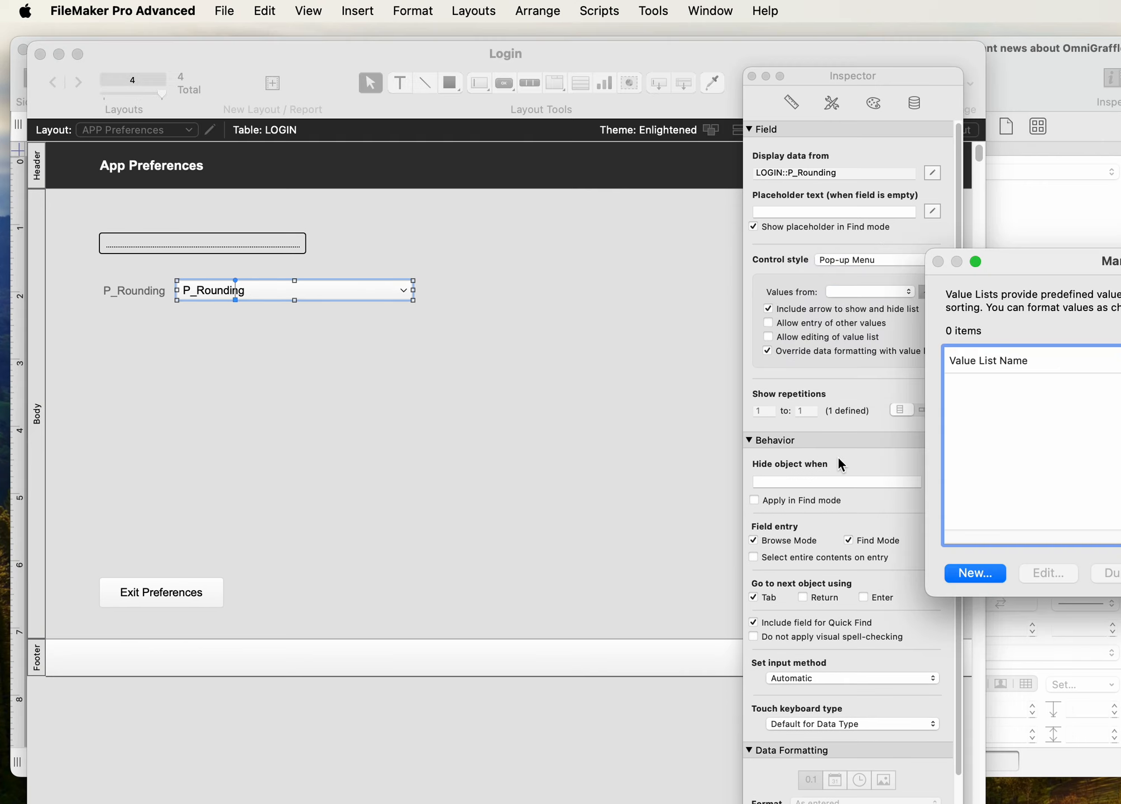
{"action": "left_click_drag", "start_coordinate": [1039, 274], "coordinate": [637, 273]}
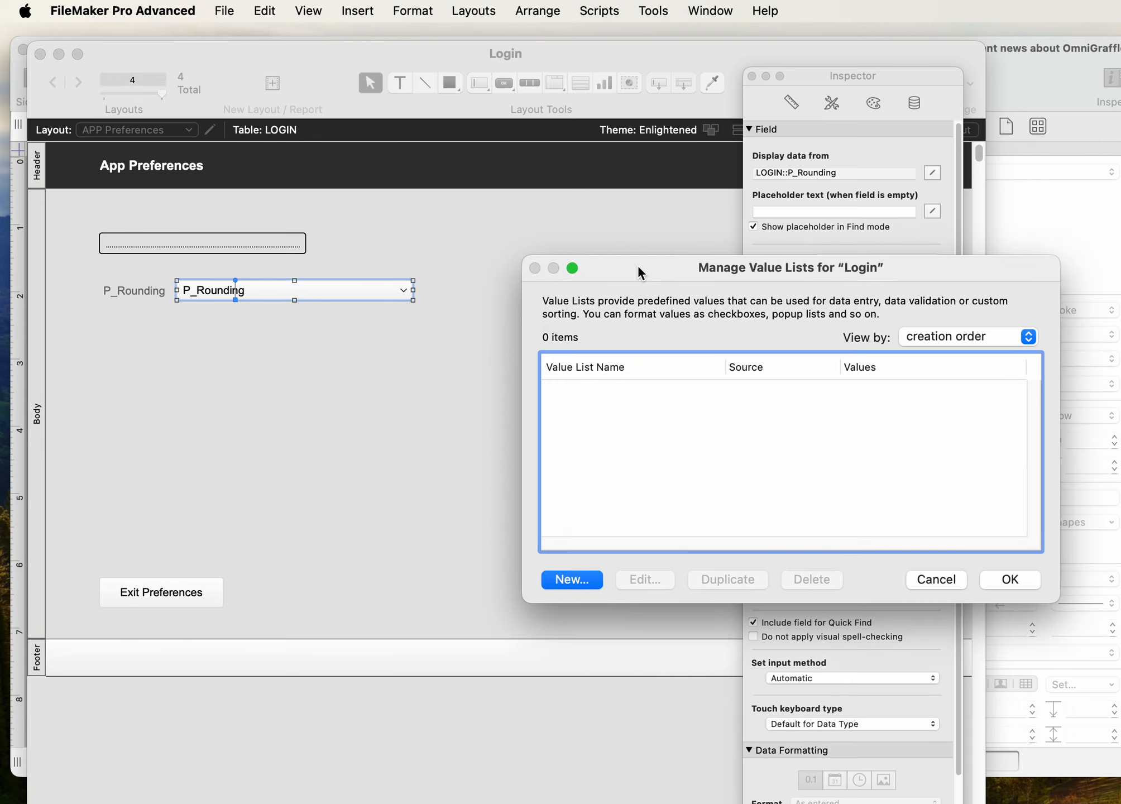
{"action": "left_click", "coordinate": [582, 579]}
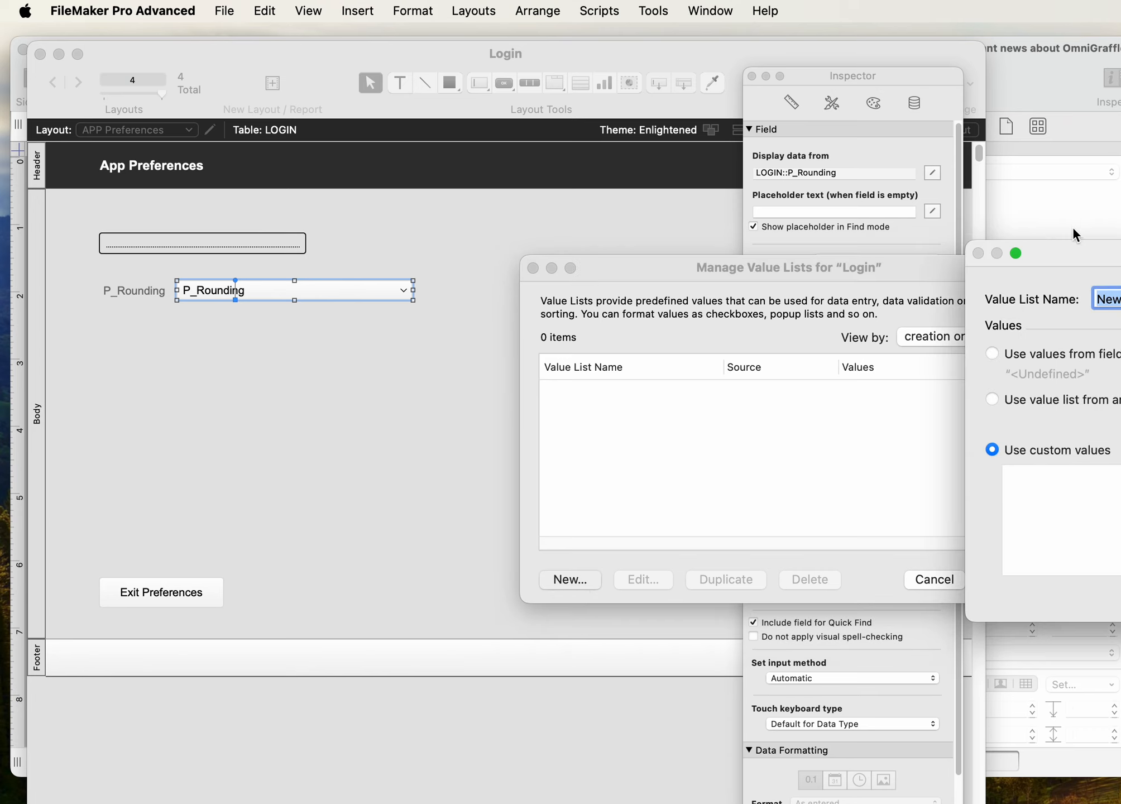
{"action": "left_click_drag", "start_coordinate": [1069, 254], "coordinate": [580, 320]}
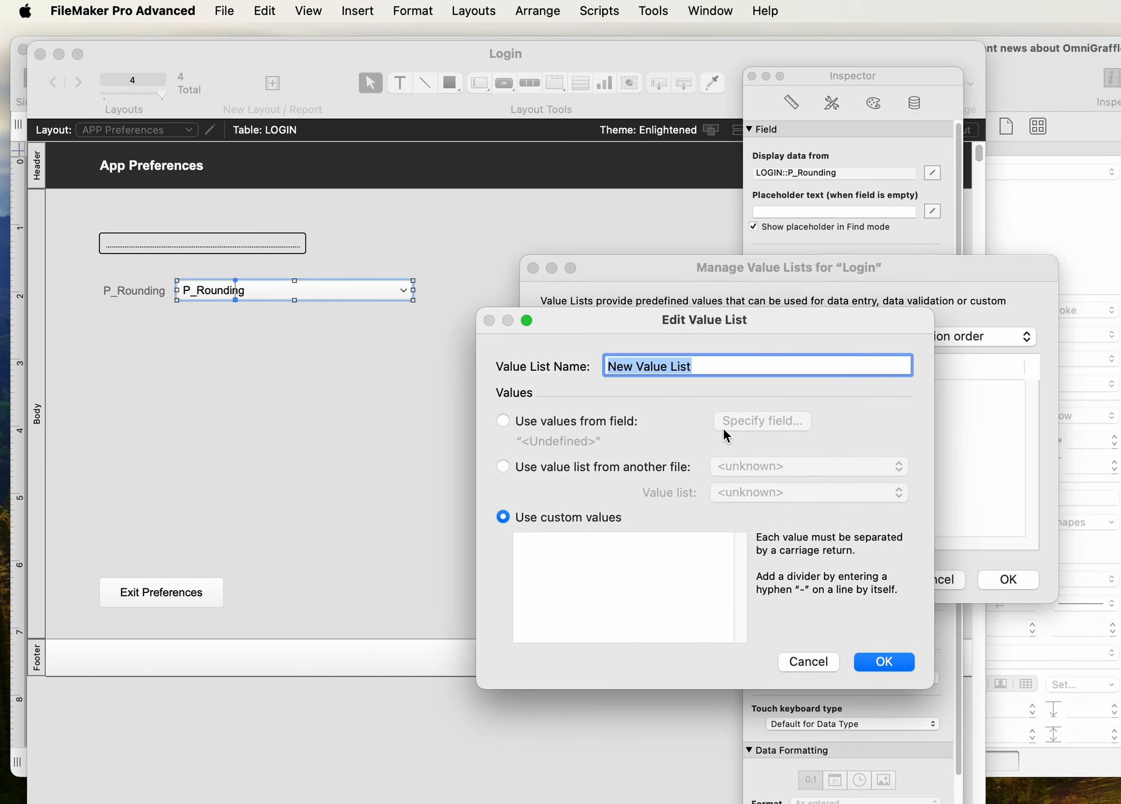
{"action": "type", "text": "Rounding "}
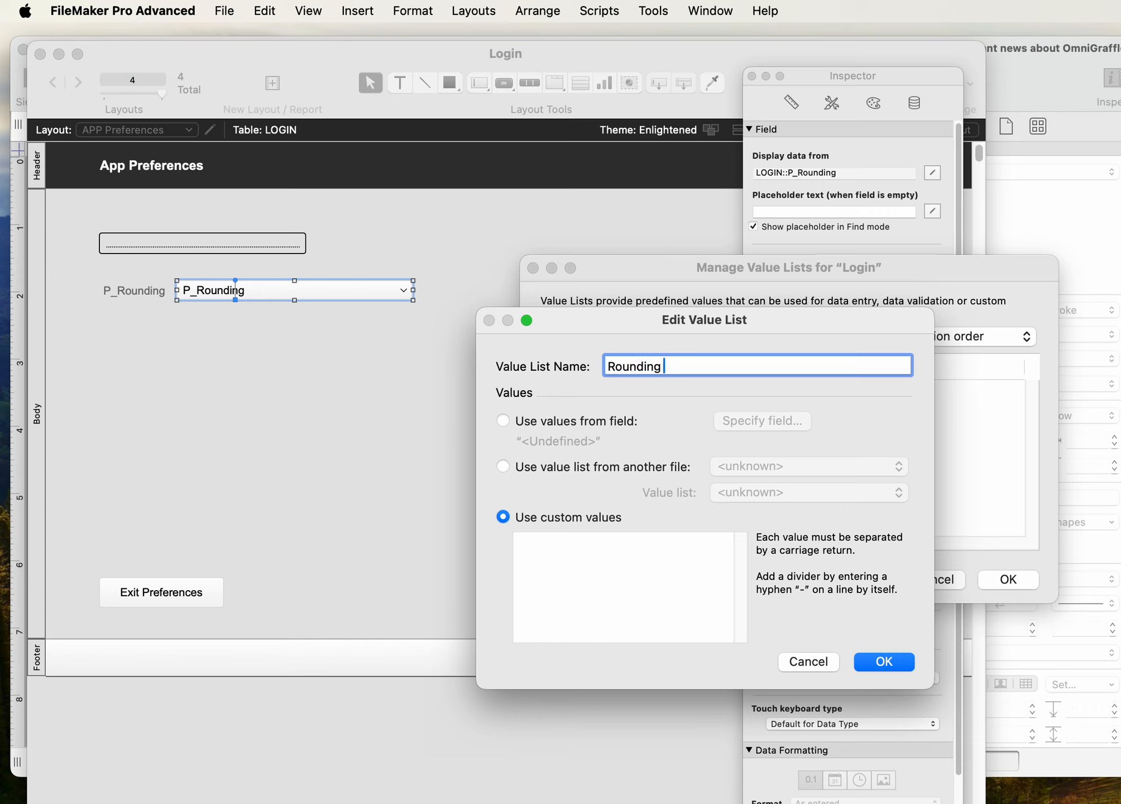
{"action": "type", "text": "Options"}
{"action": "left_click", "coordinate": [572, 551]}
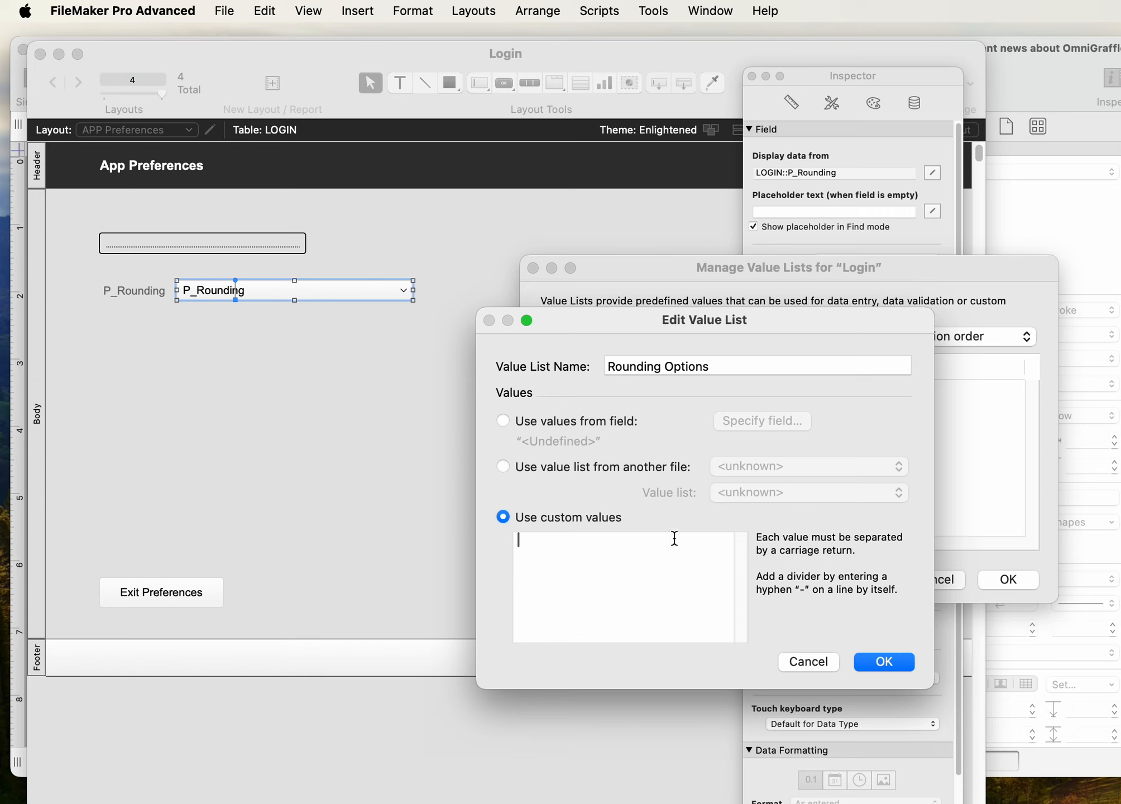
Enter the custom values "Don't Round" and "Quarter Hour" on separate lines, and save the value list for the P_Rounding field
{"action": "type", "text": "No"}
{"action": "key", "text": "BackSpace"}
{"action": "key", "text": "BackSpace"}
{"action": "type", "text": "Don't Round"}
{"action": "key", "text": "Return"}
{"action": "type", "text": "Quarter Hour"}
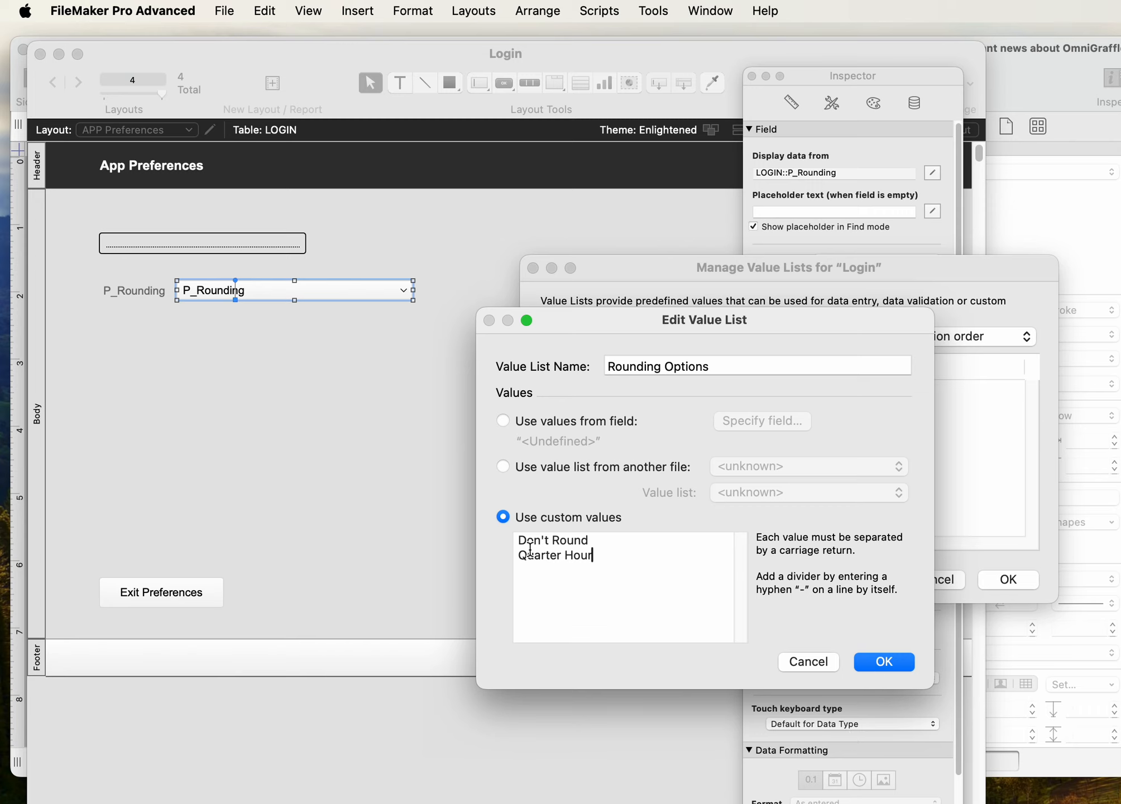
{"action": "left_click", "coordinate": [884, 662]}
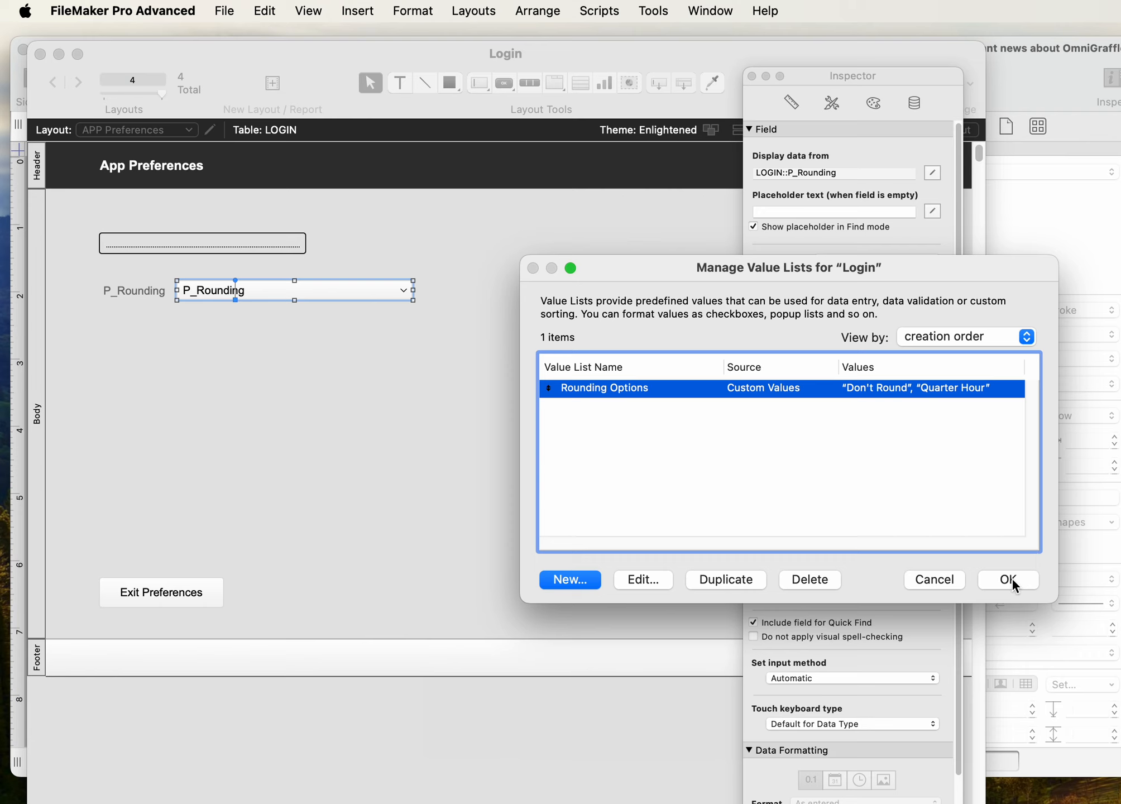
{"action": "left_click", "coordinate": [1009, 580]}
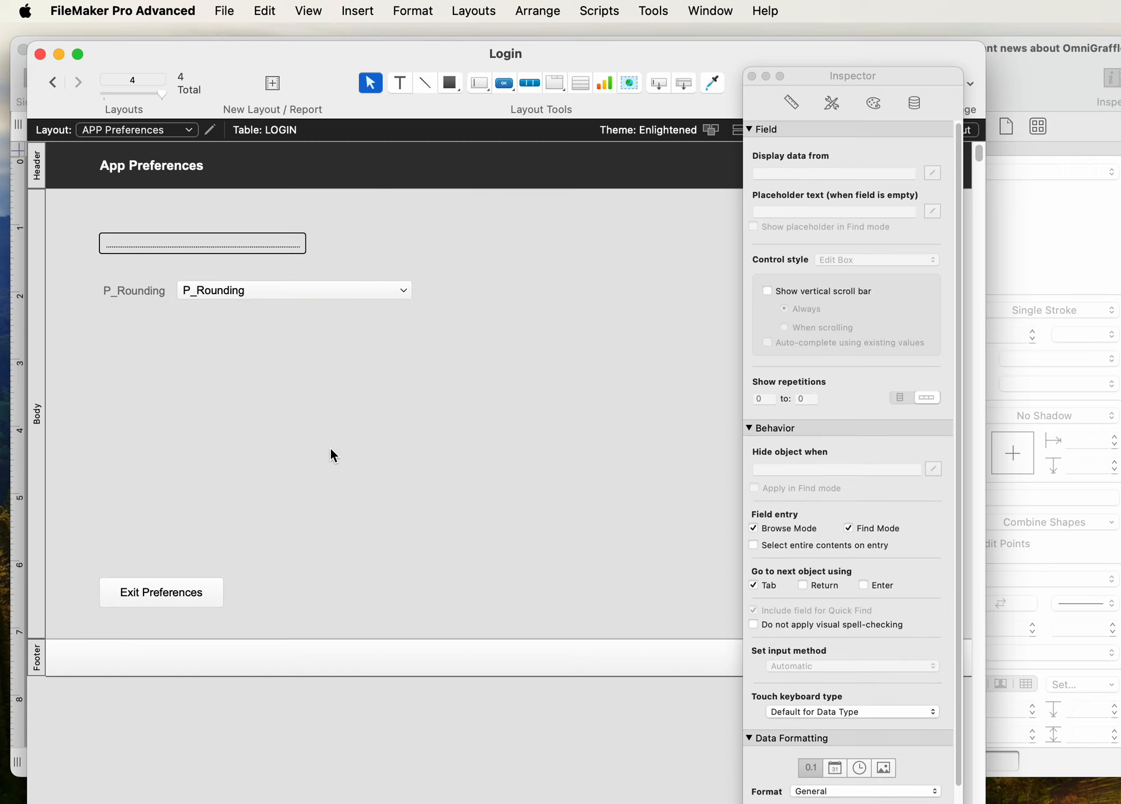
Test the P_Rounding pop-up menu in Browse mode by choosing Quarter Hour, and set it to Don't Round
{"action": "key", "text": "super+b"}
{"action": "left_click", "coordinate": [382, 287]}
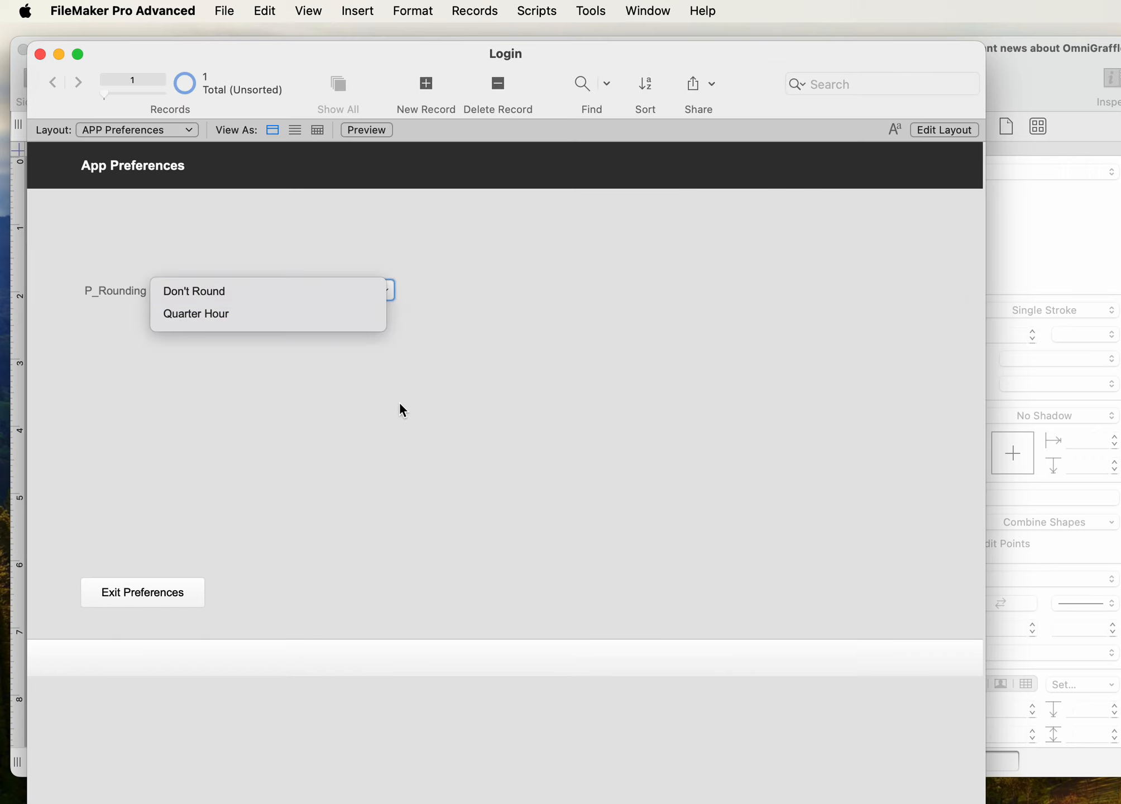
{"action": "left_click", "coordinate": [324, 314]}
{"action": "left_click", "coordinate": [365, 293]}
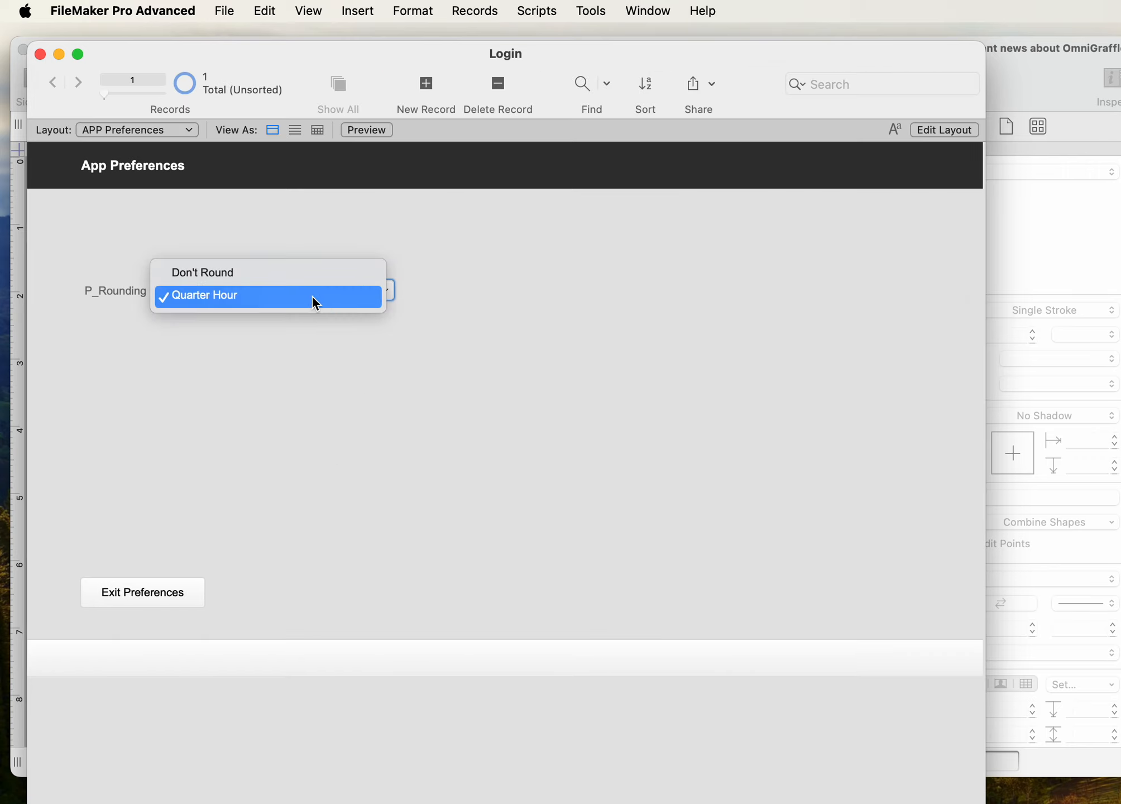
{"action": "left_click", "coordinate": [305, 269]}
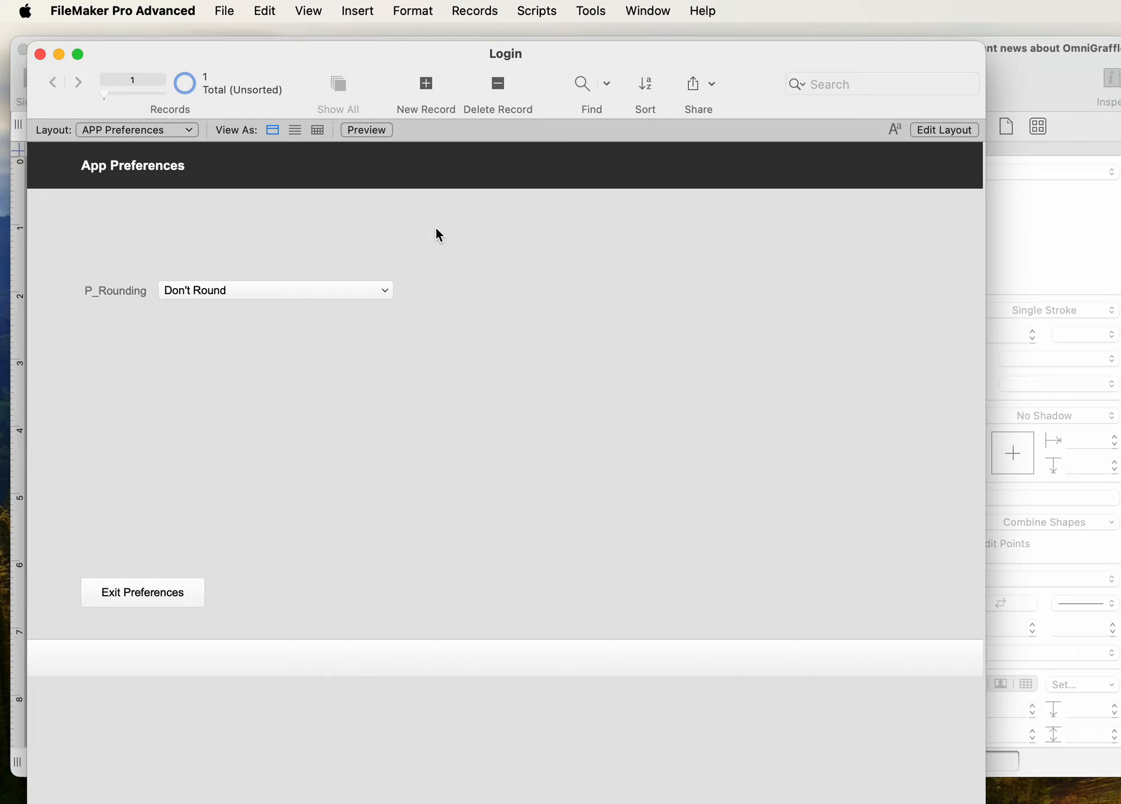
Switch to OmniGraffle to examine the Option 1 and Option 2 diagrams of tables and preference layouts
{"action": "left_click", "coordinate": [1019, 84]}
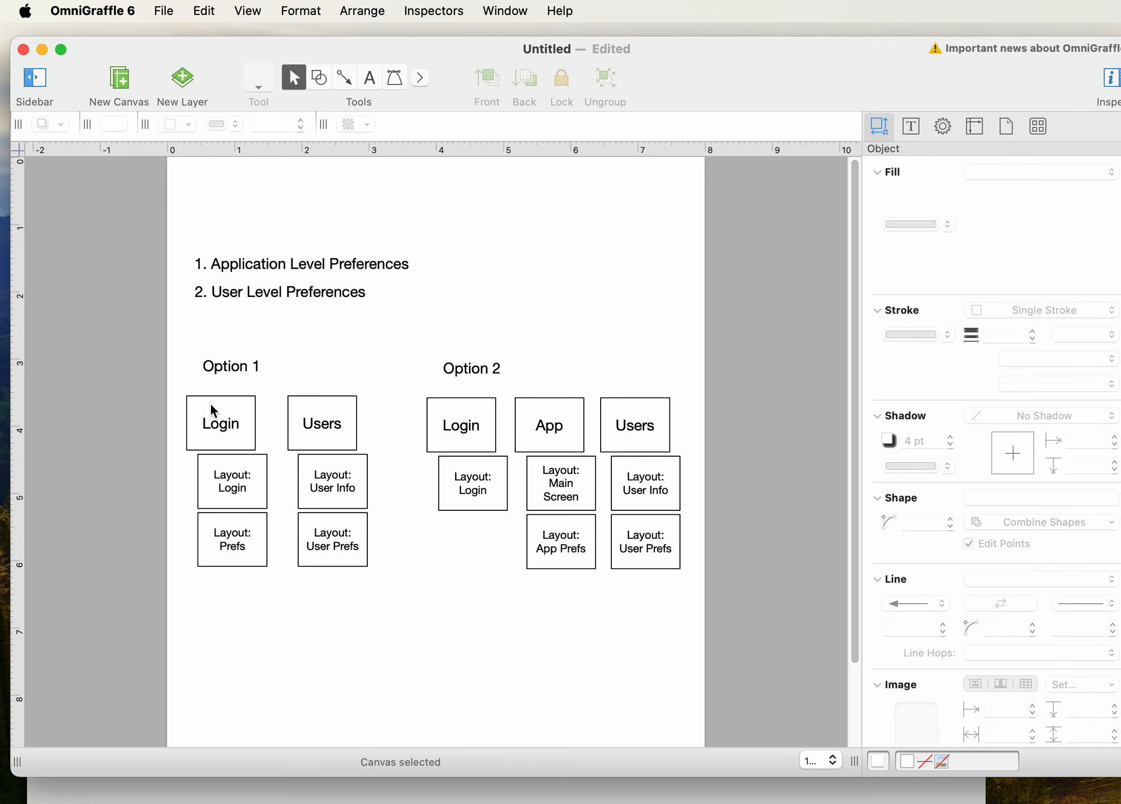